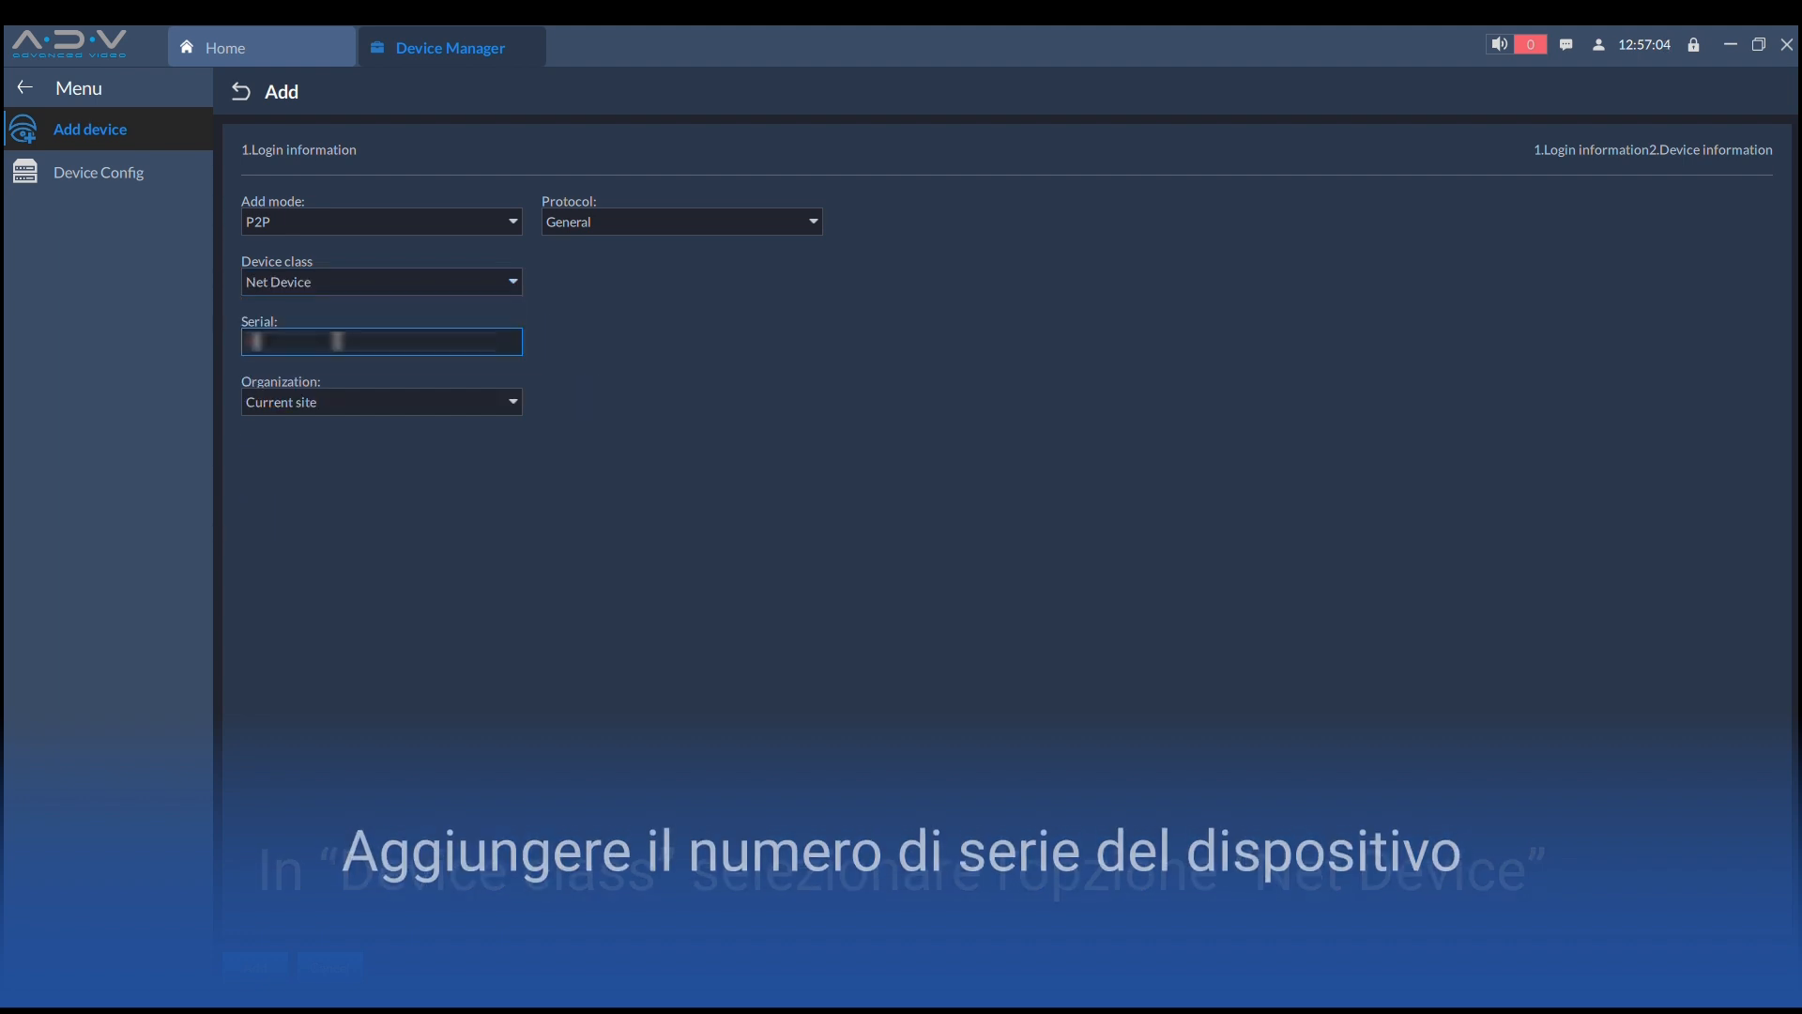
Add the P2P net device by its serial number under the name SW08 and refresh the device list.
key(ctrl+v)
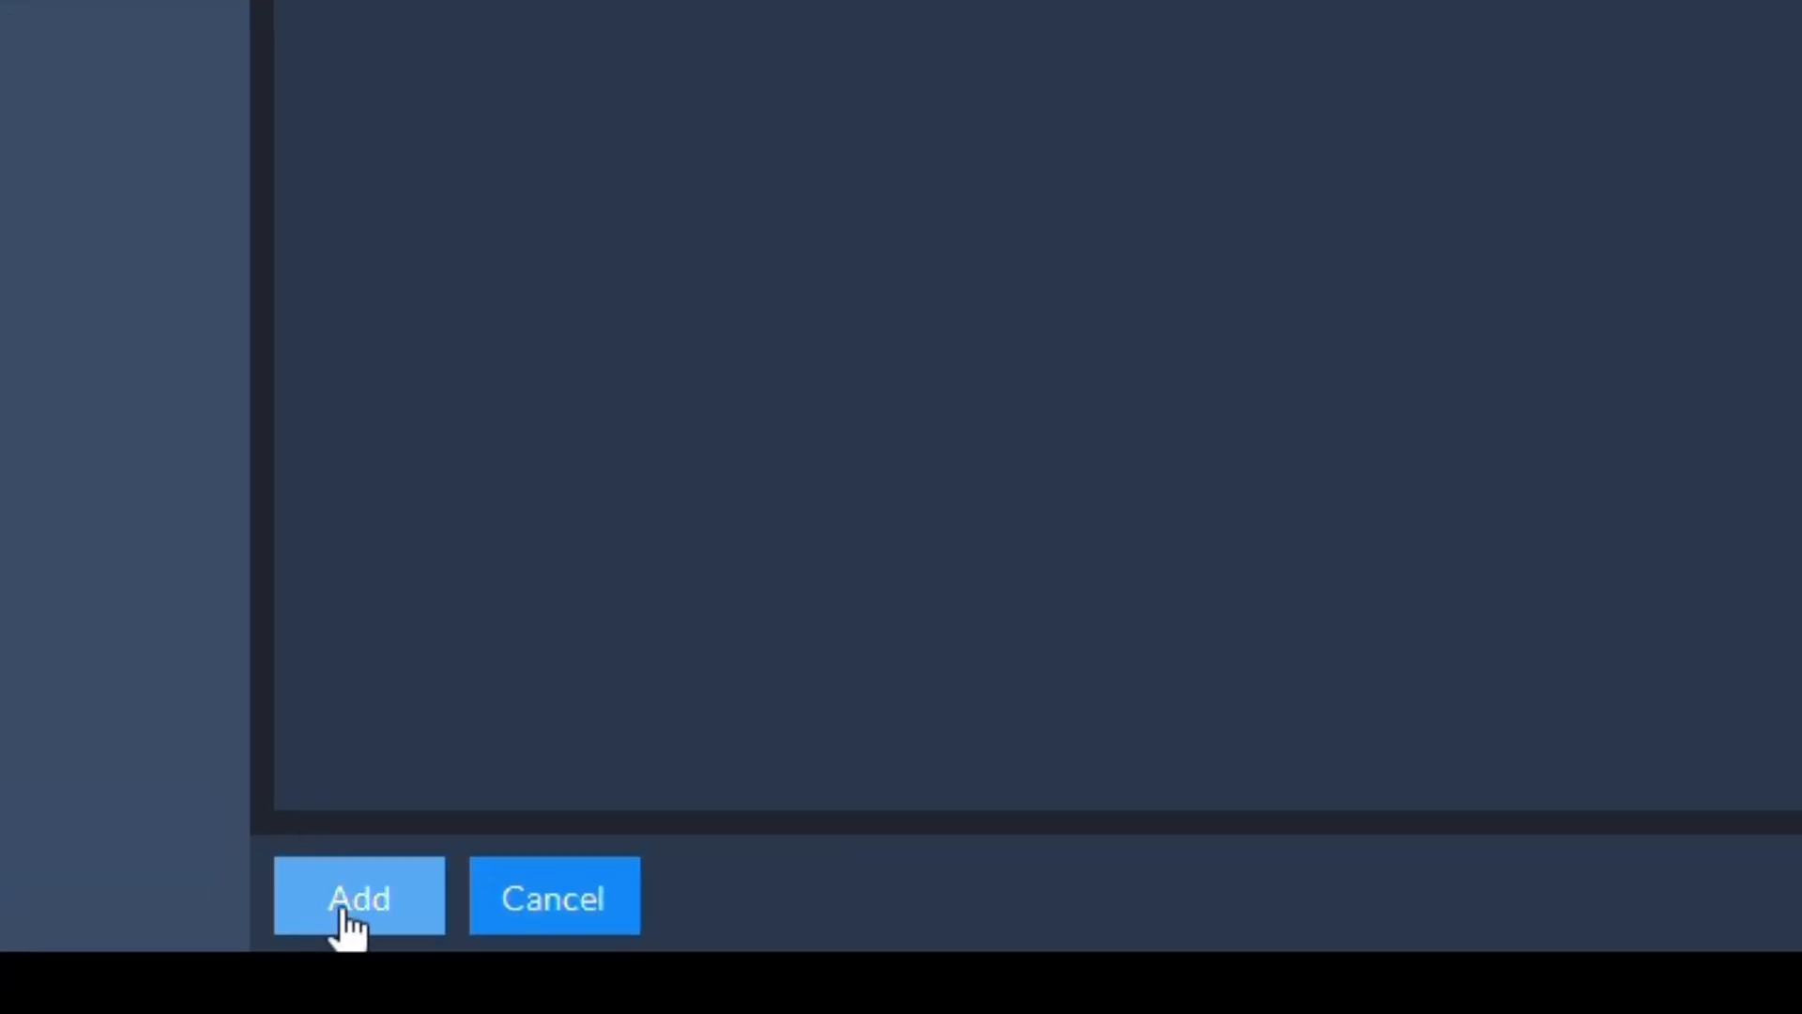
click(342, 908)
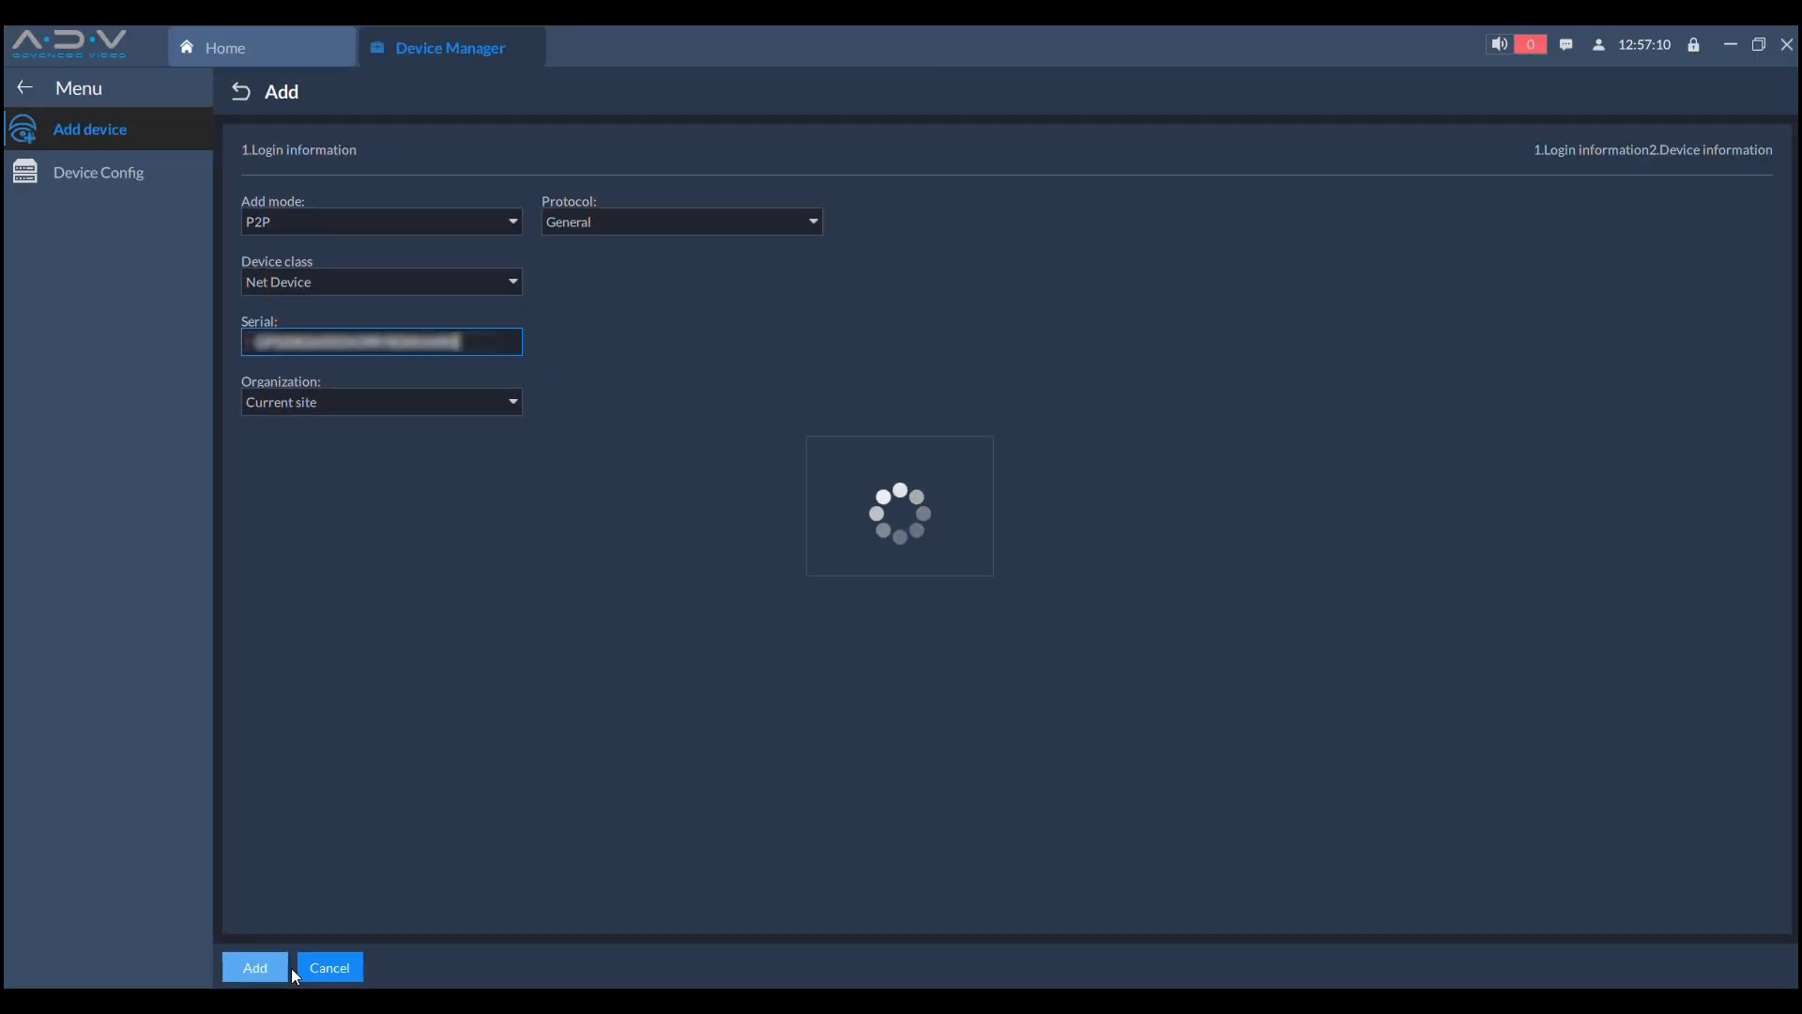
click(361, 214)
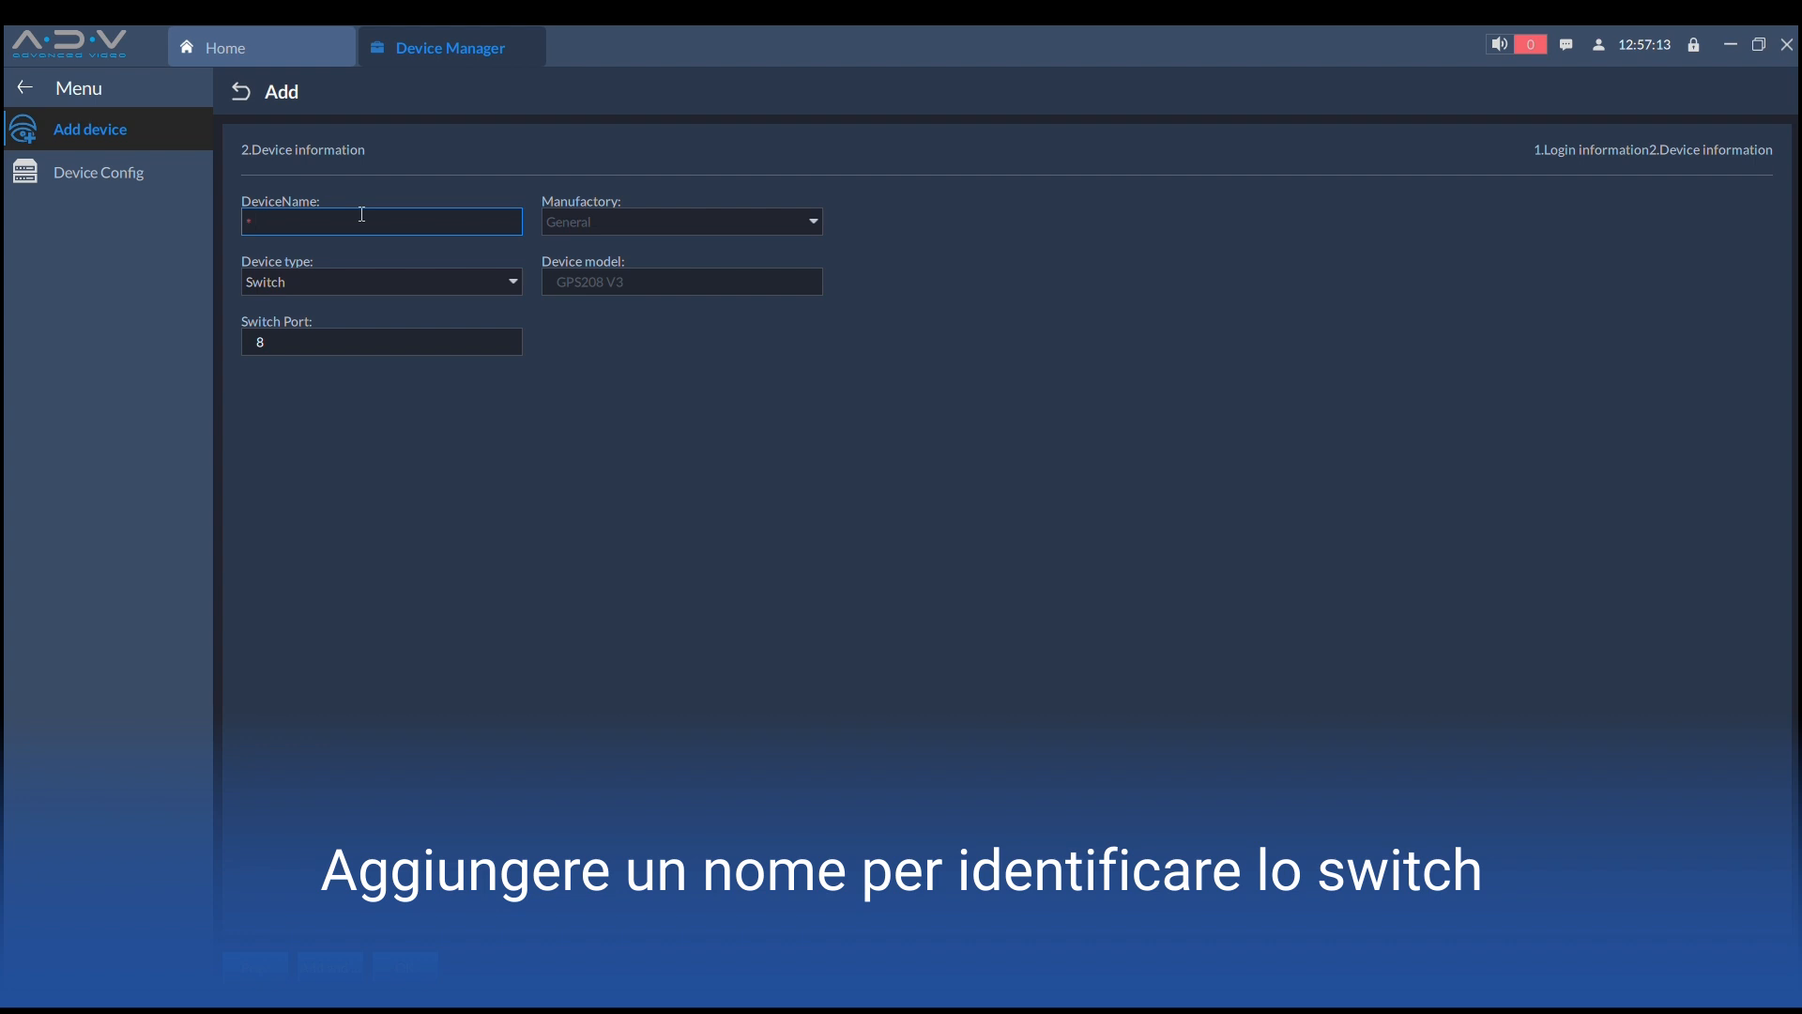
text(SW08)
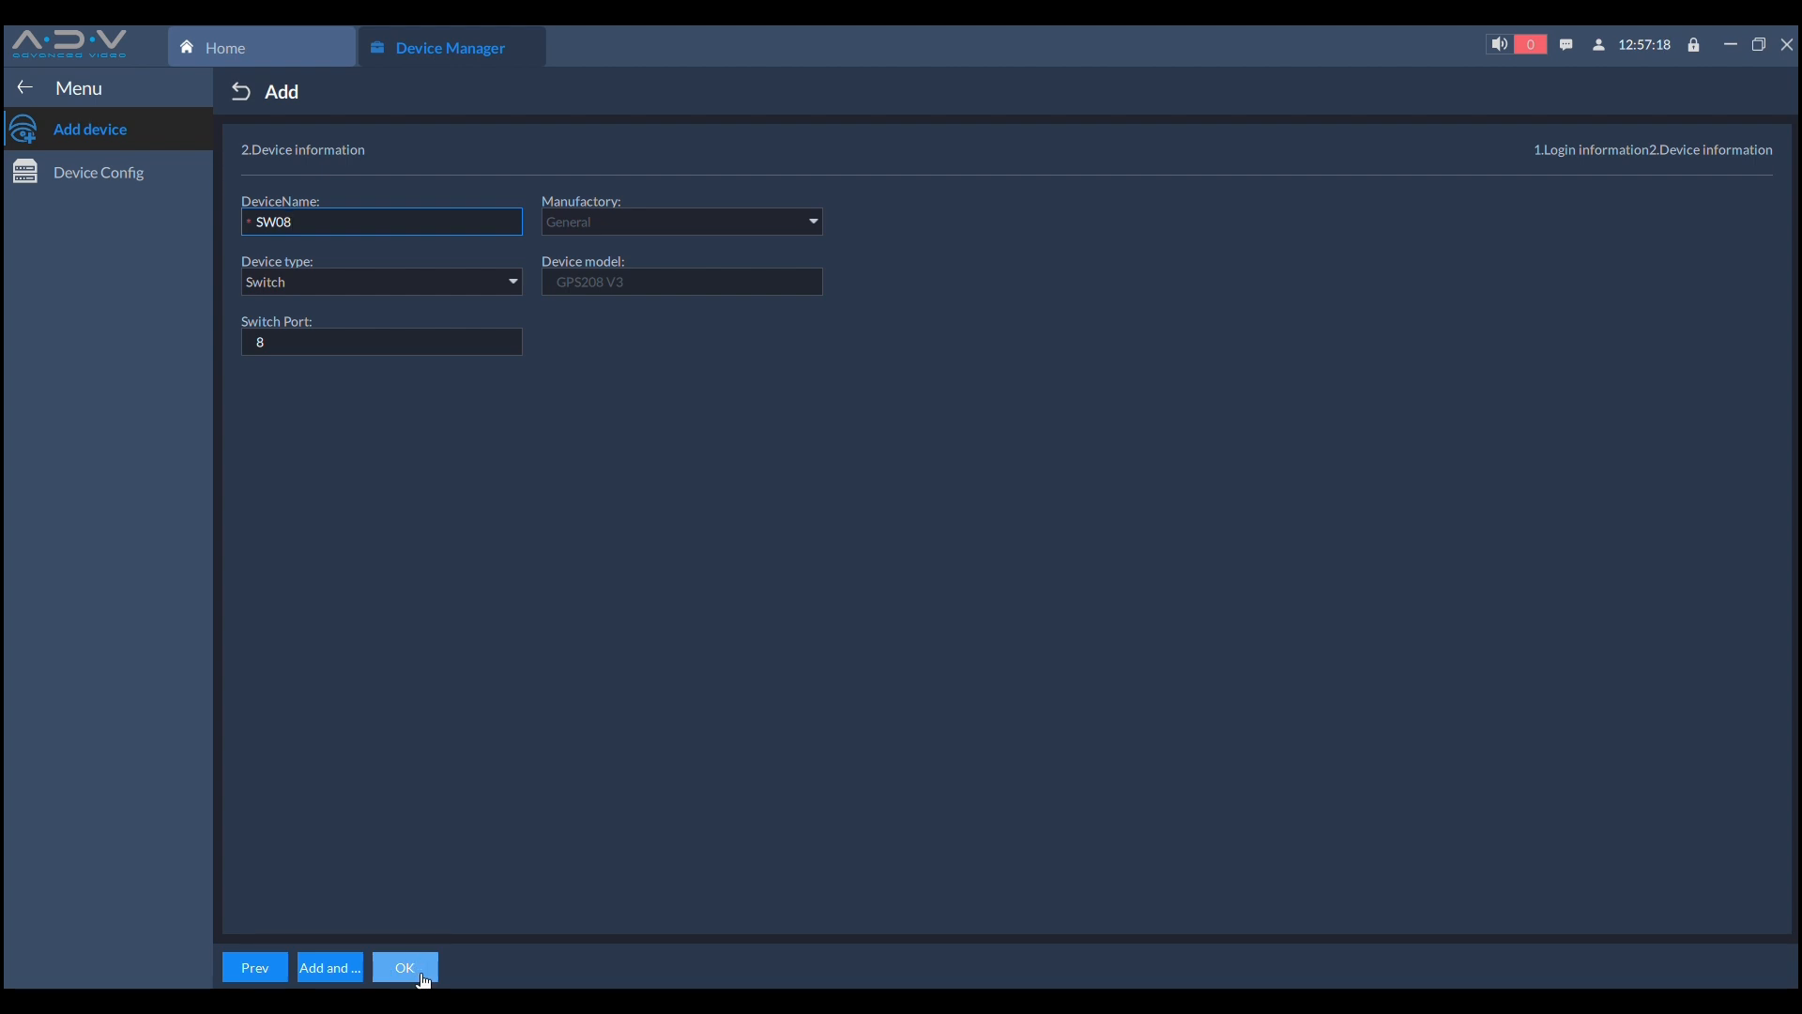
click(406, 969)
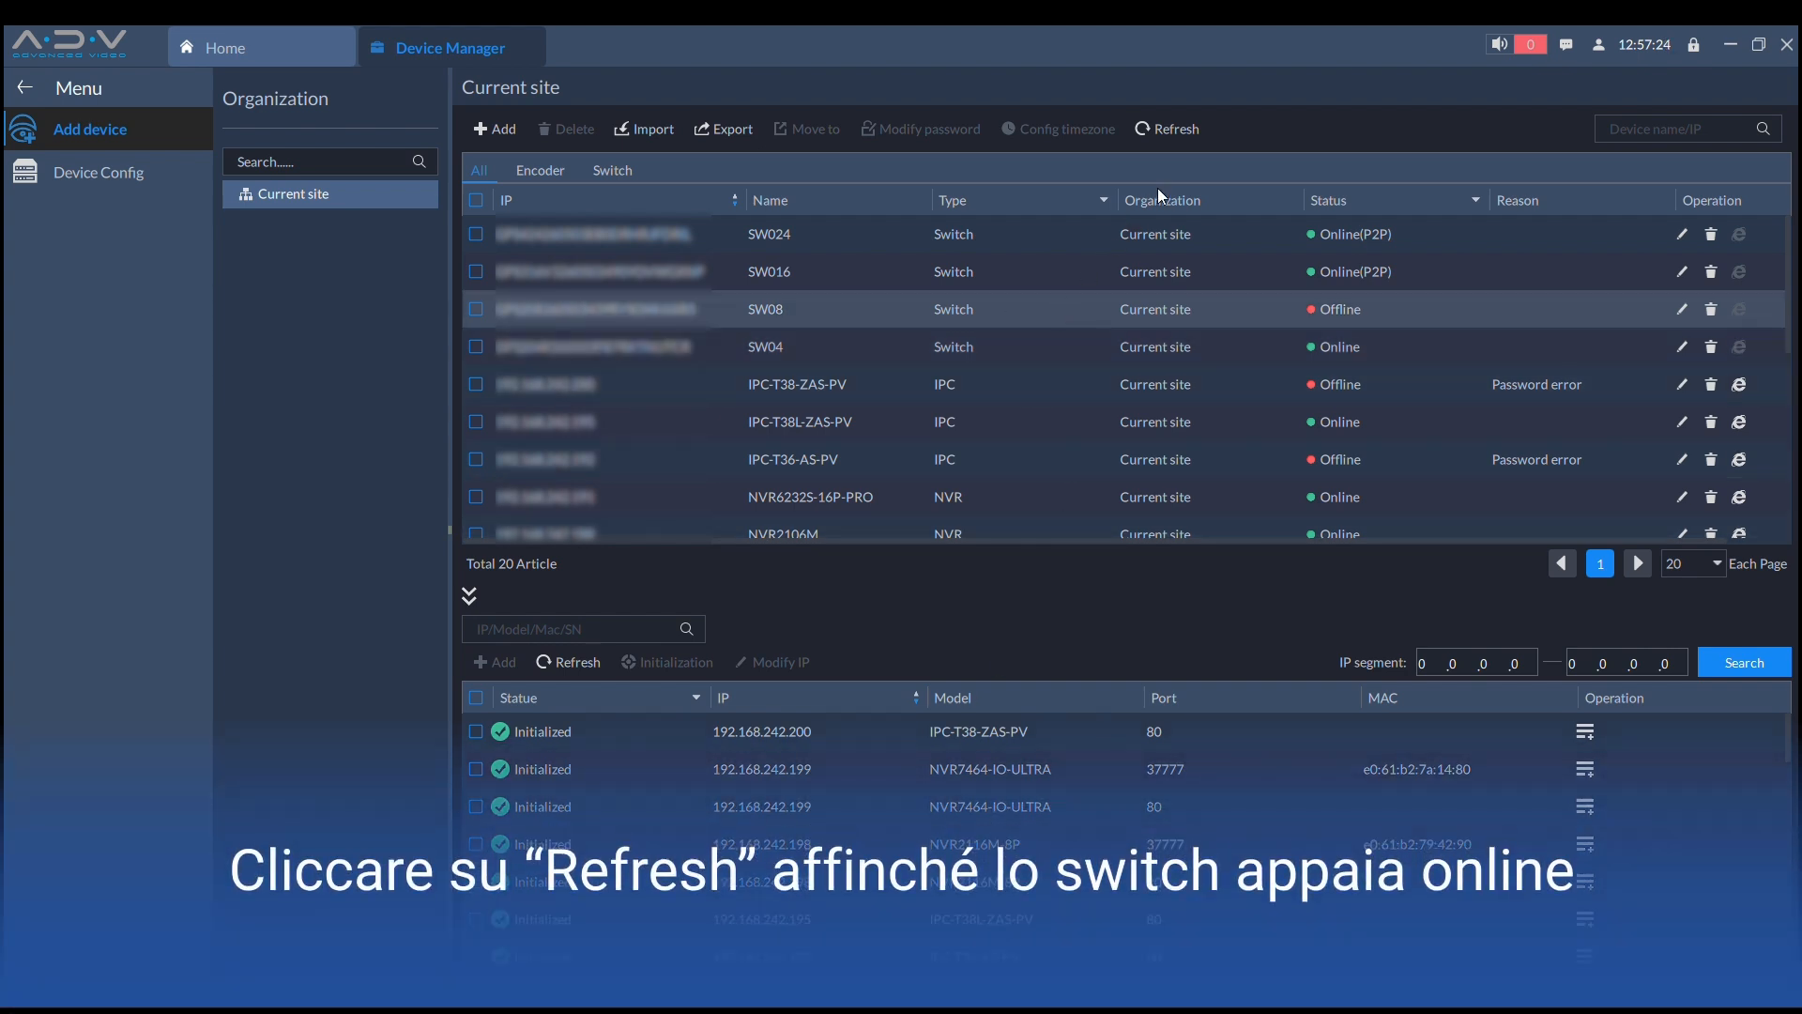
click(1178, 137)
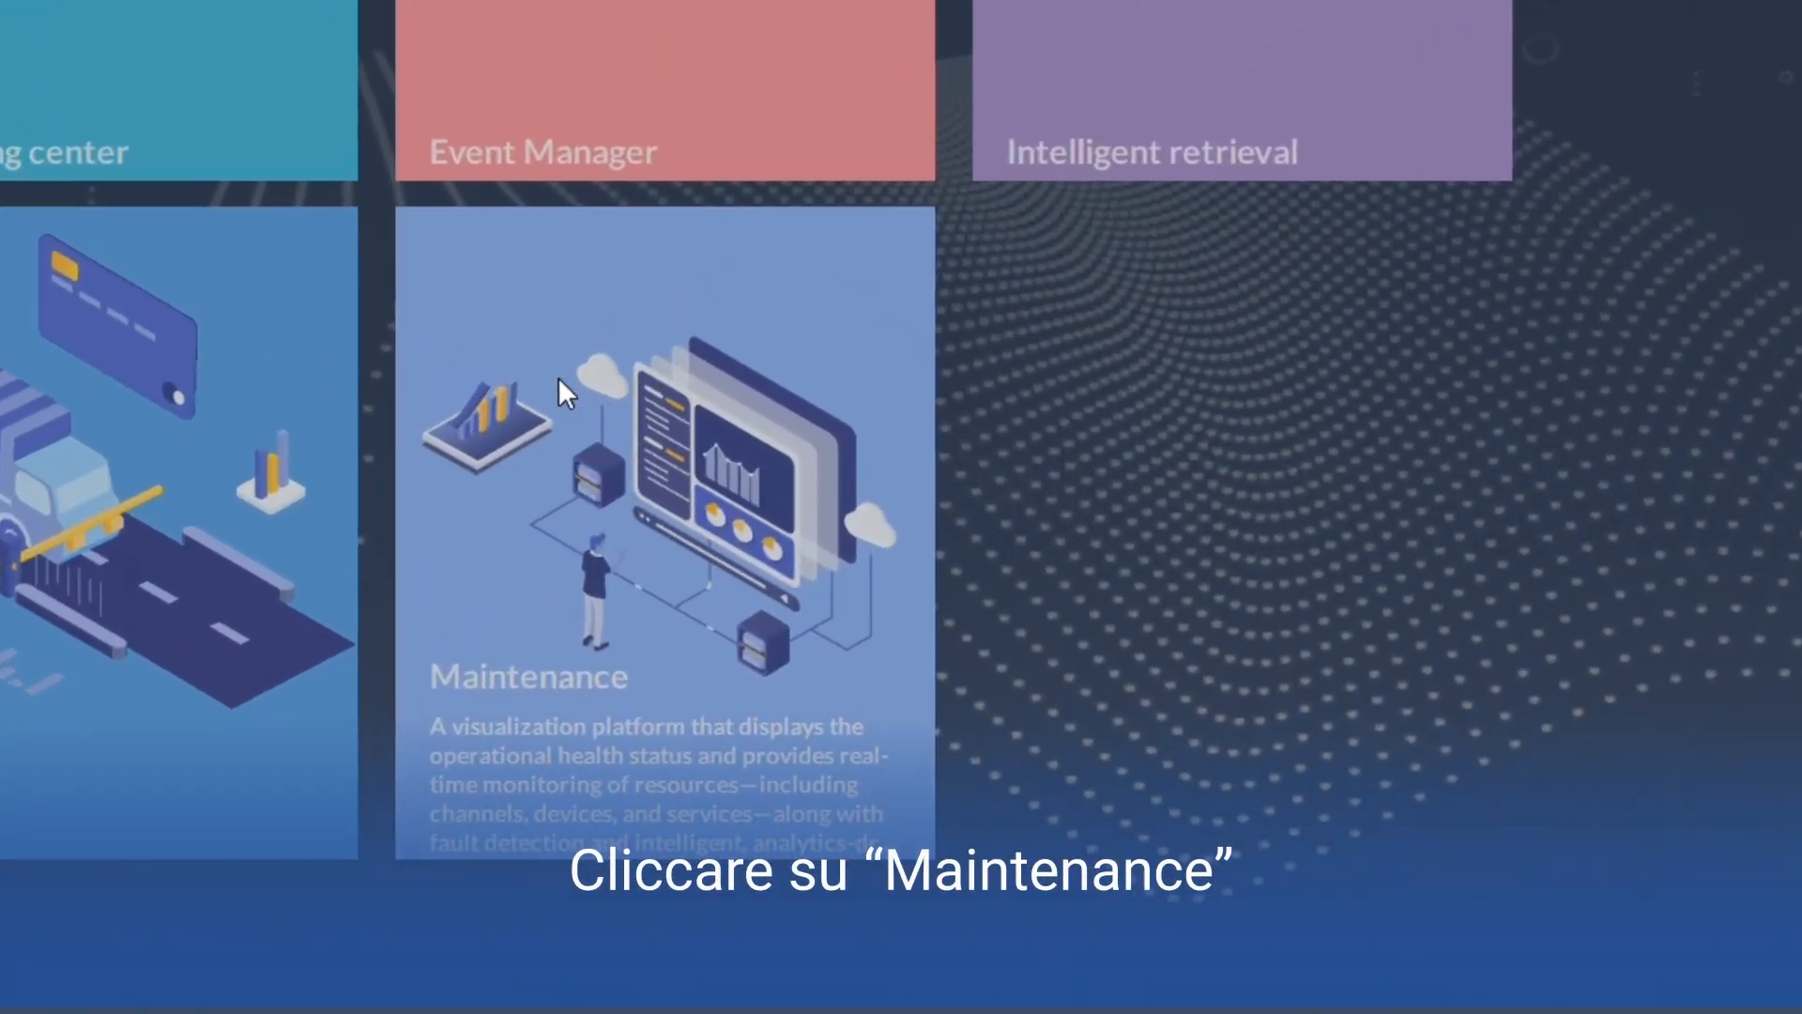
Open Maintenance and review the device status and channel status in the resource monitor.
click(551, 694)
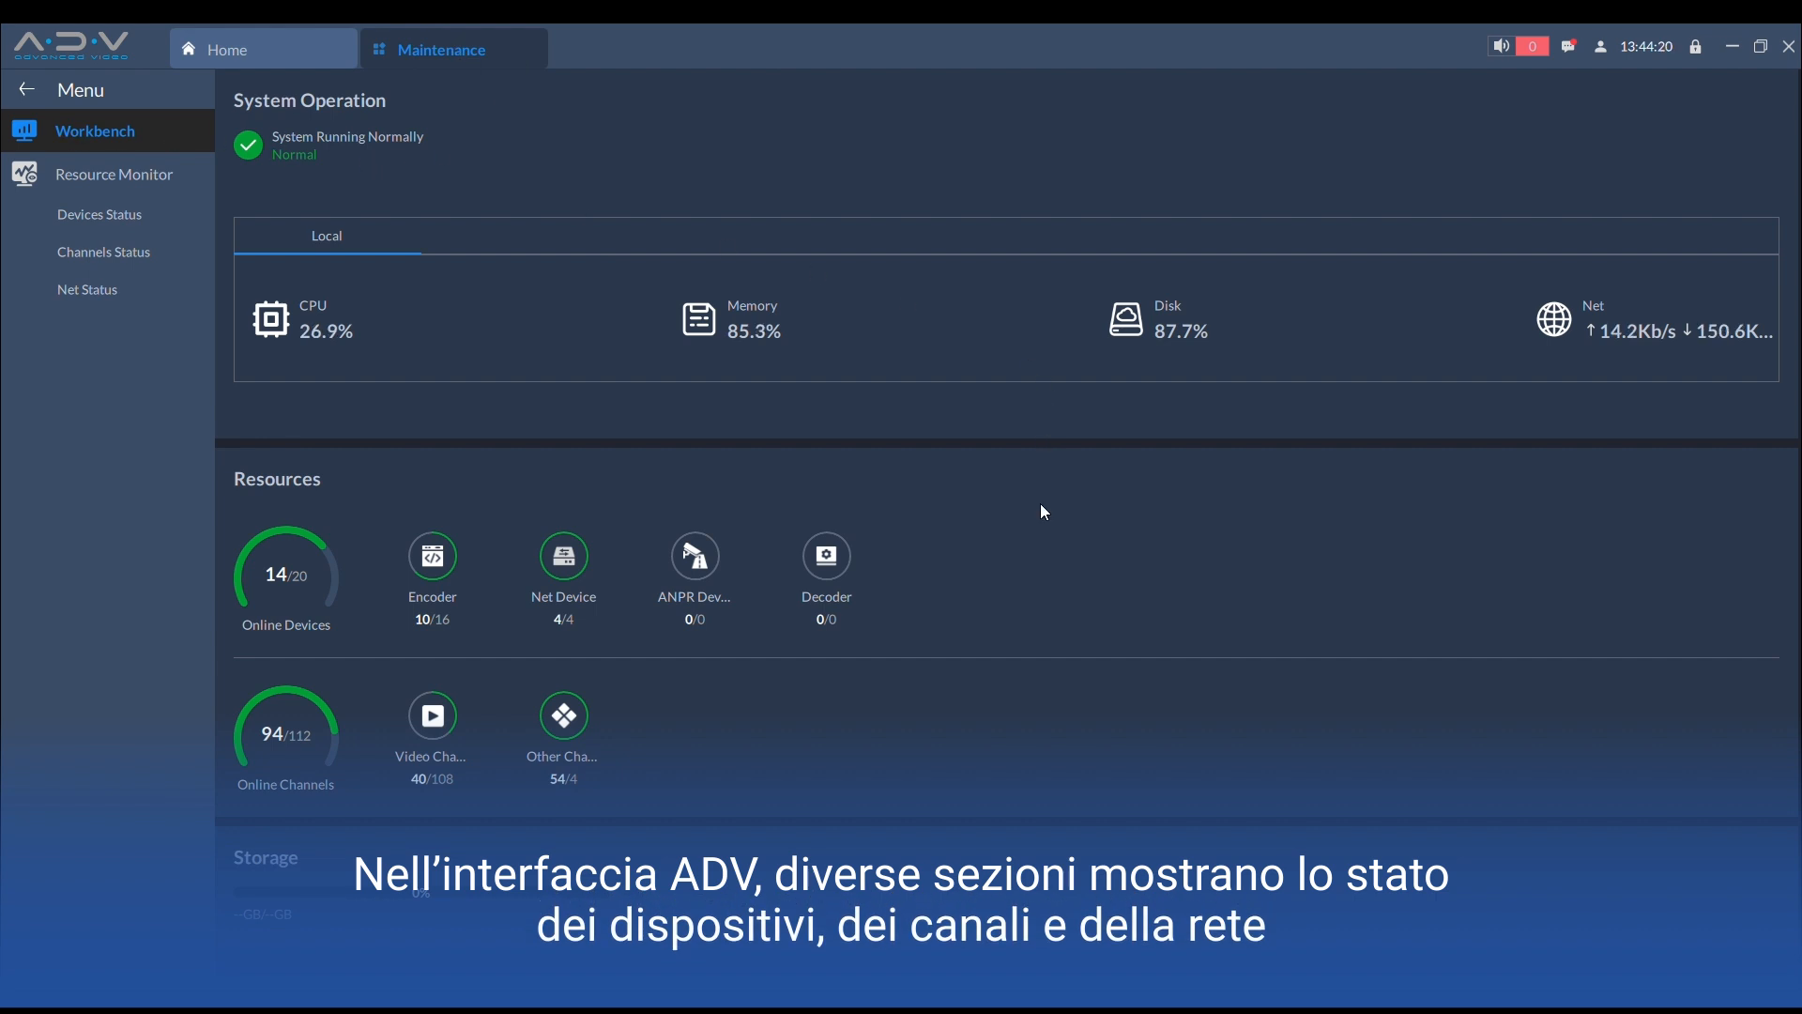
click(133, 180)
click(134, 180)
click(105, 212)
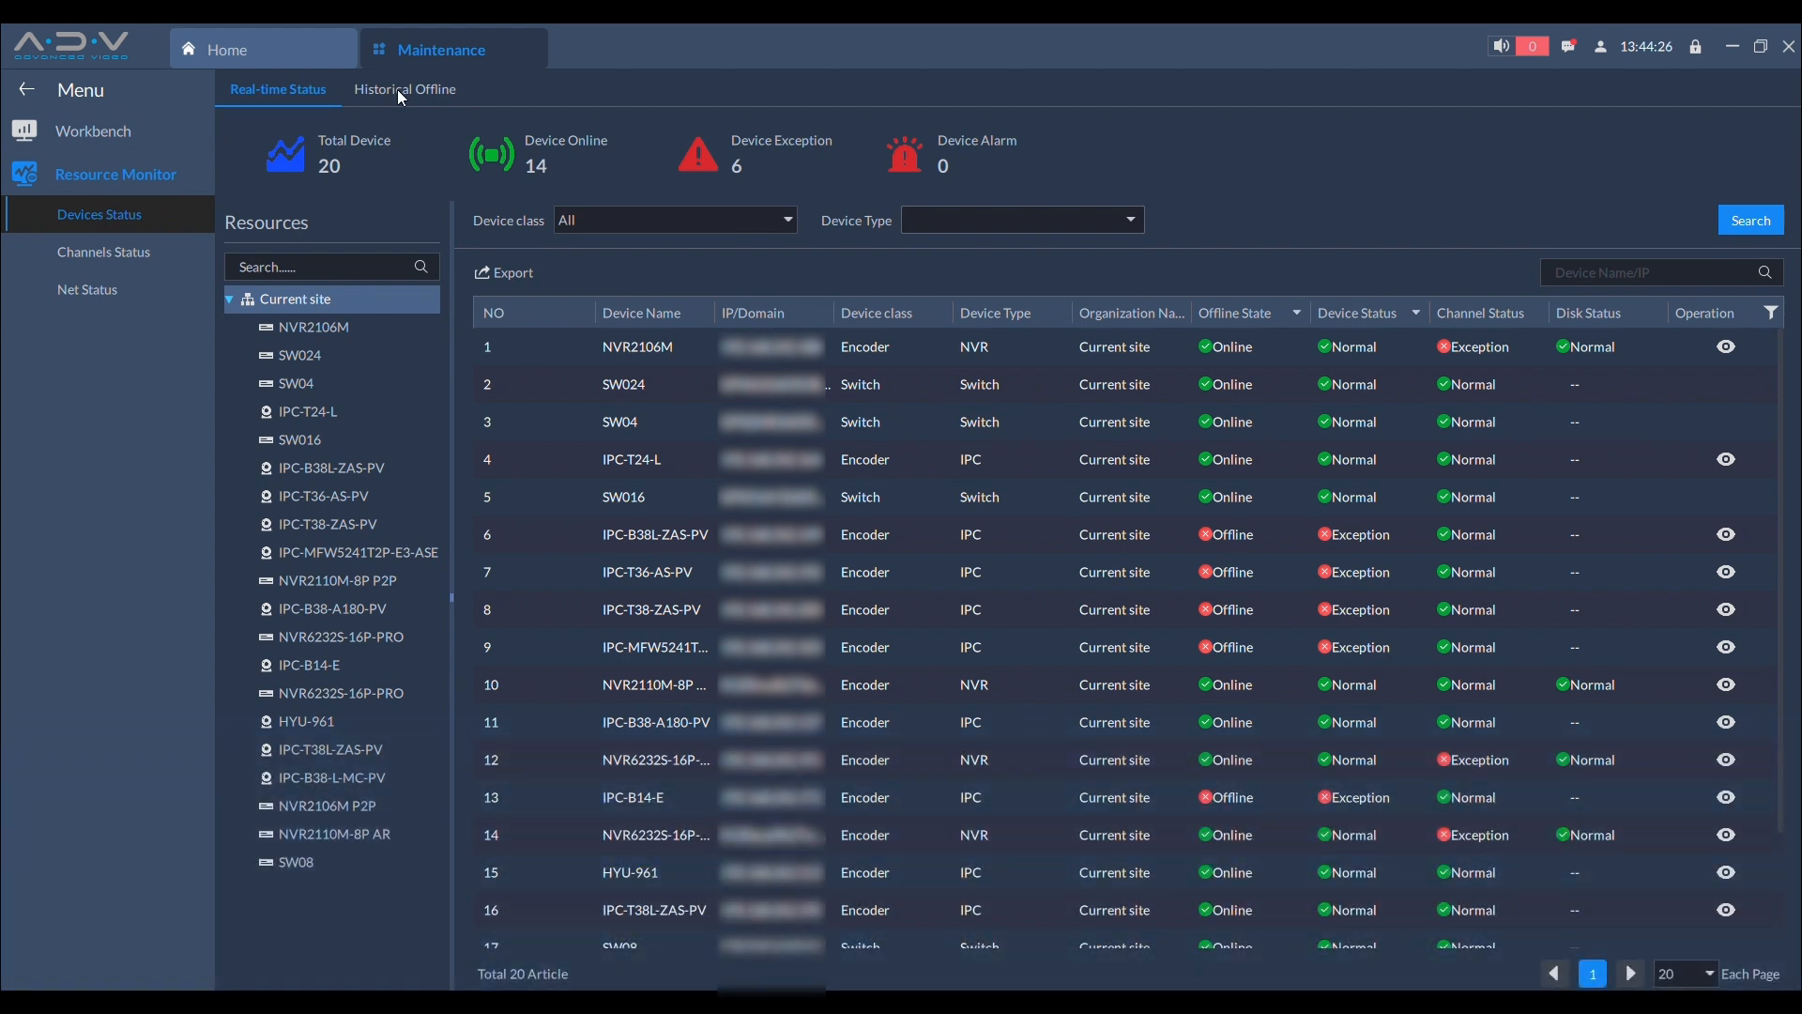
click(397, 88)
click(300, 95)
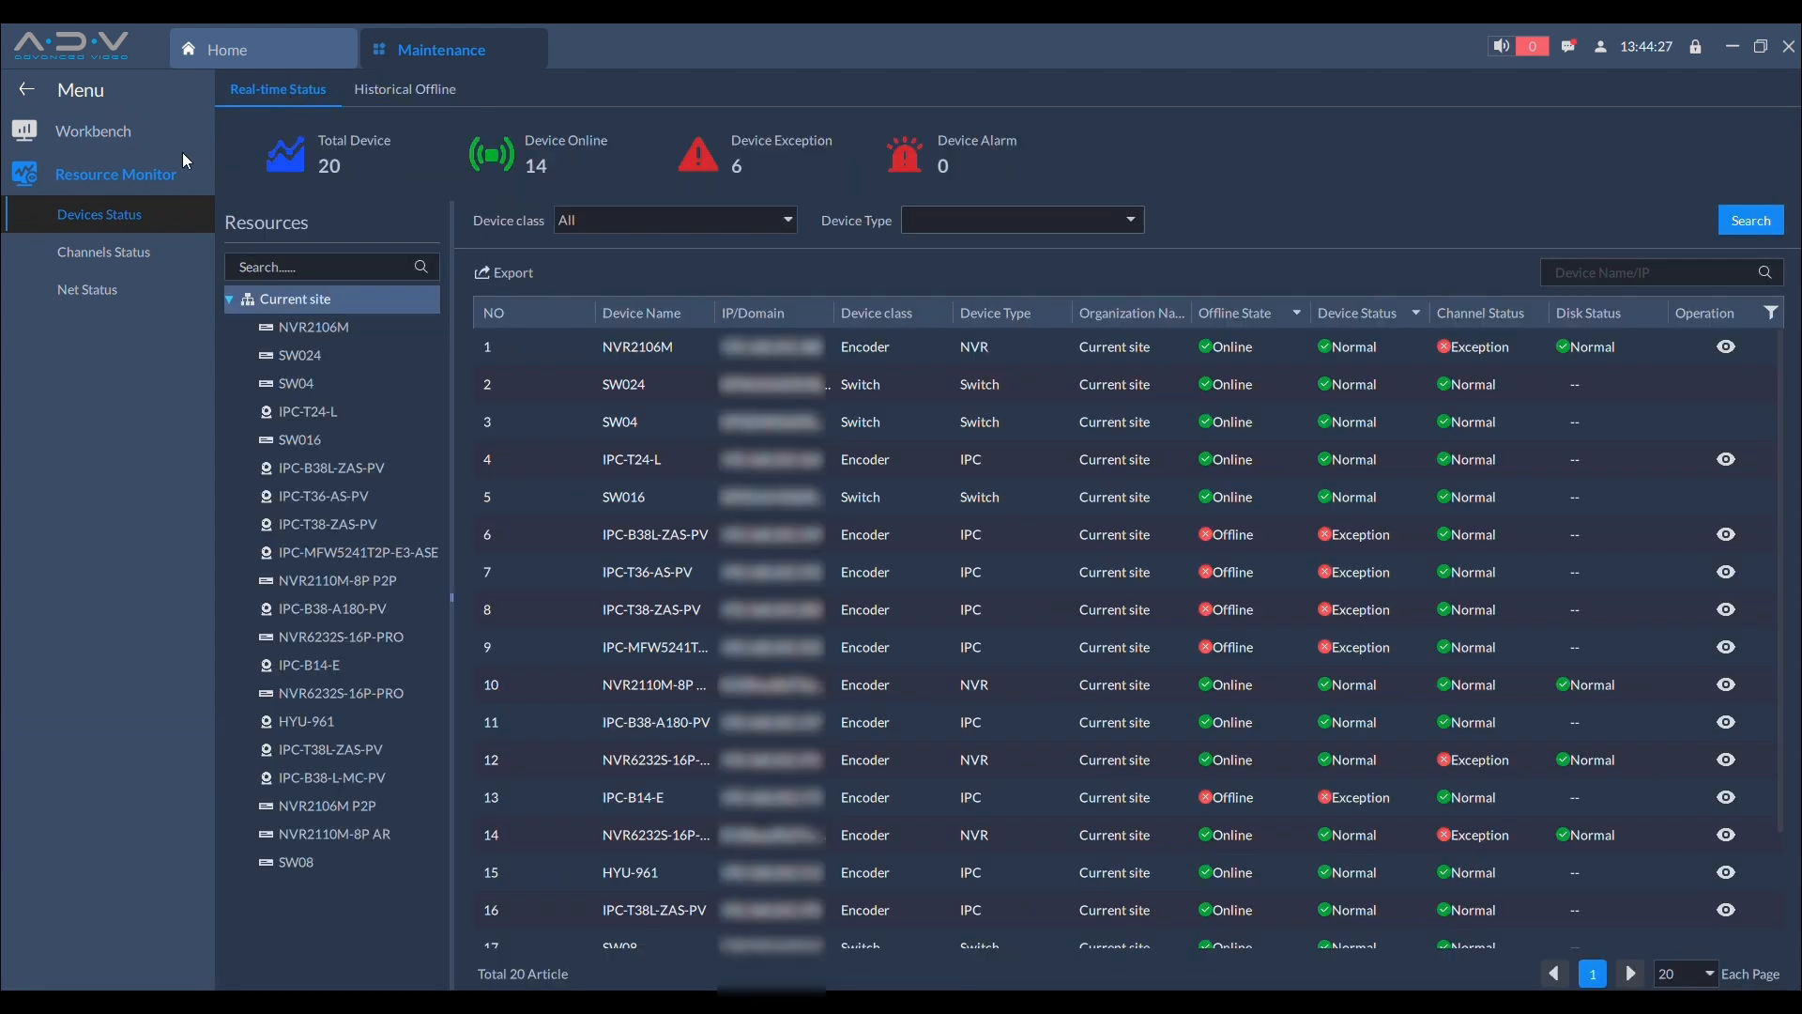
click(100, 262)
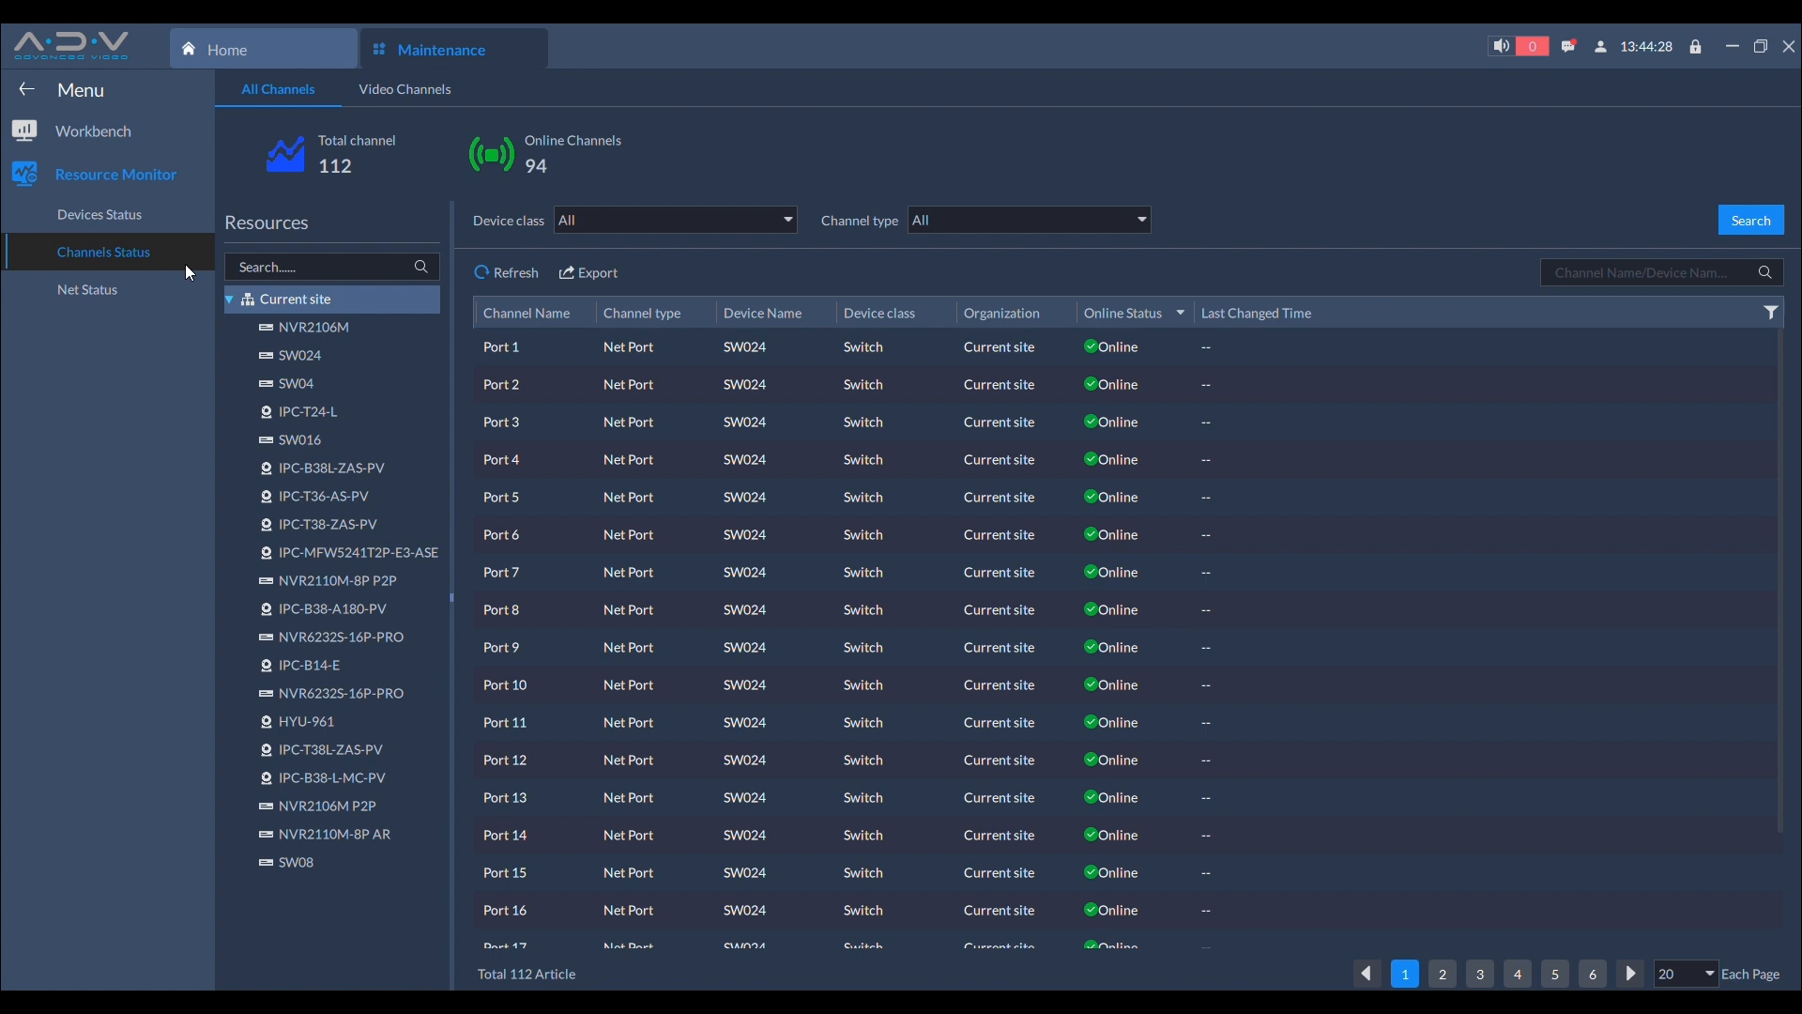
Refresh the Net Status topology and open the details of switch SW08.
click(109, 293)
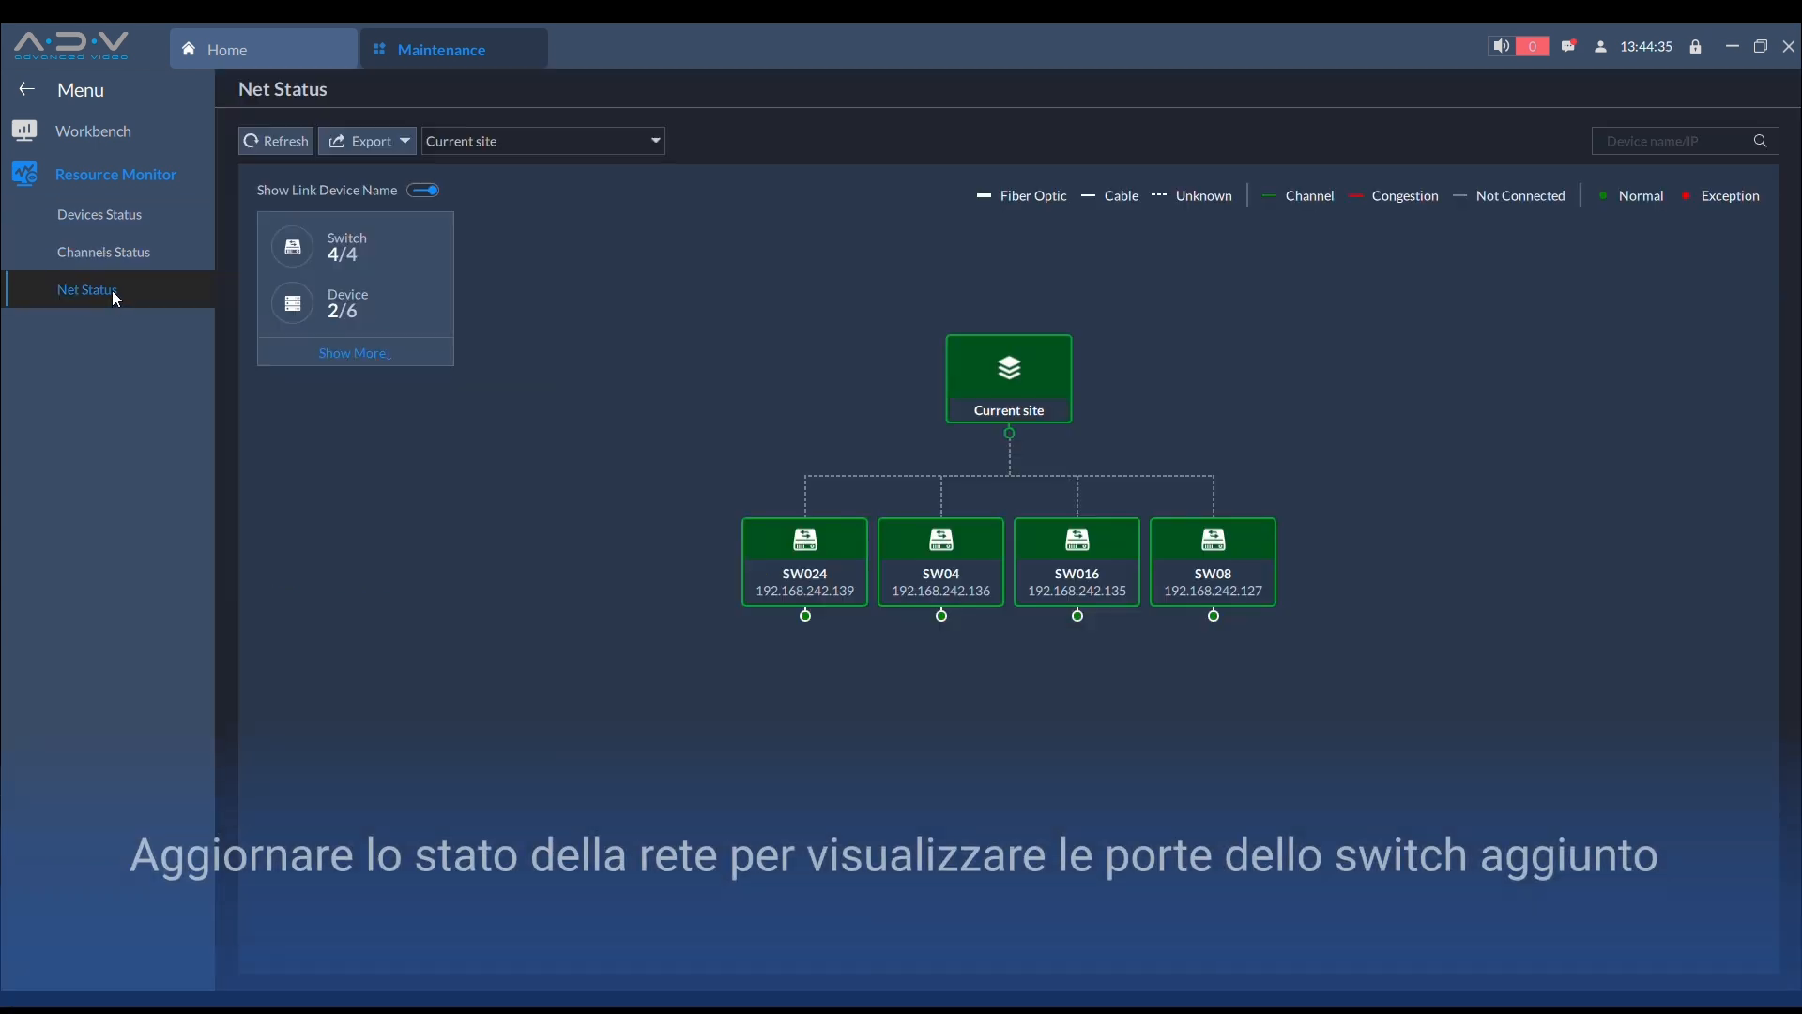
click(272, 146)
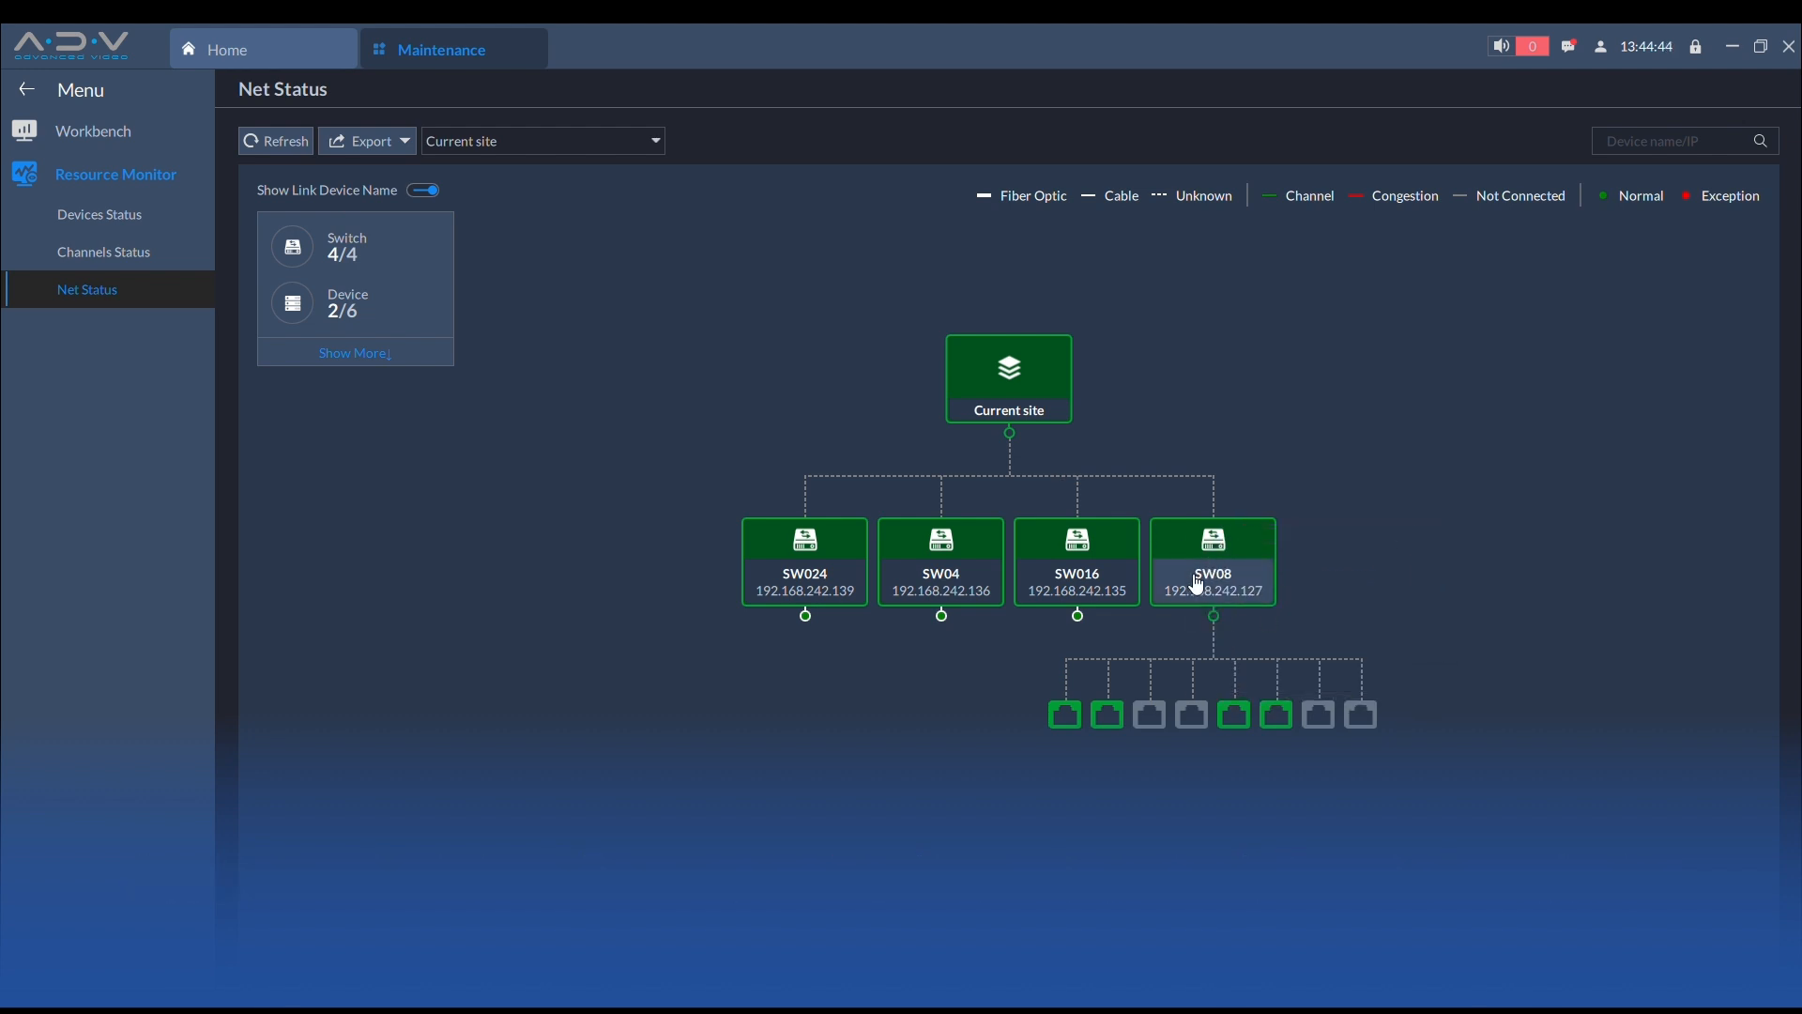
mouse_move(1200, 580)
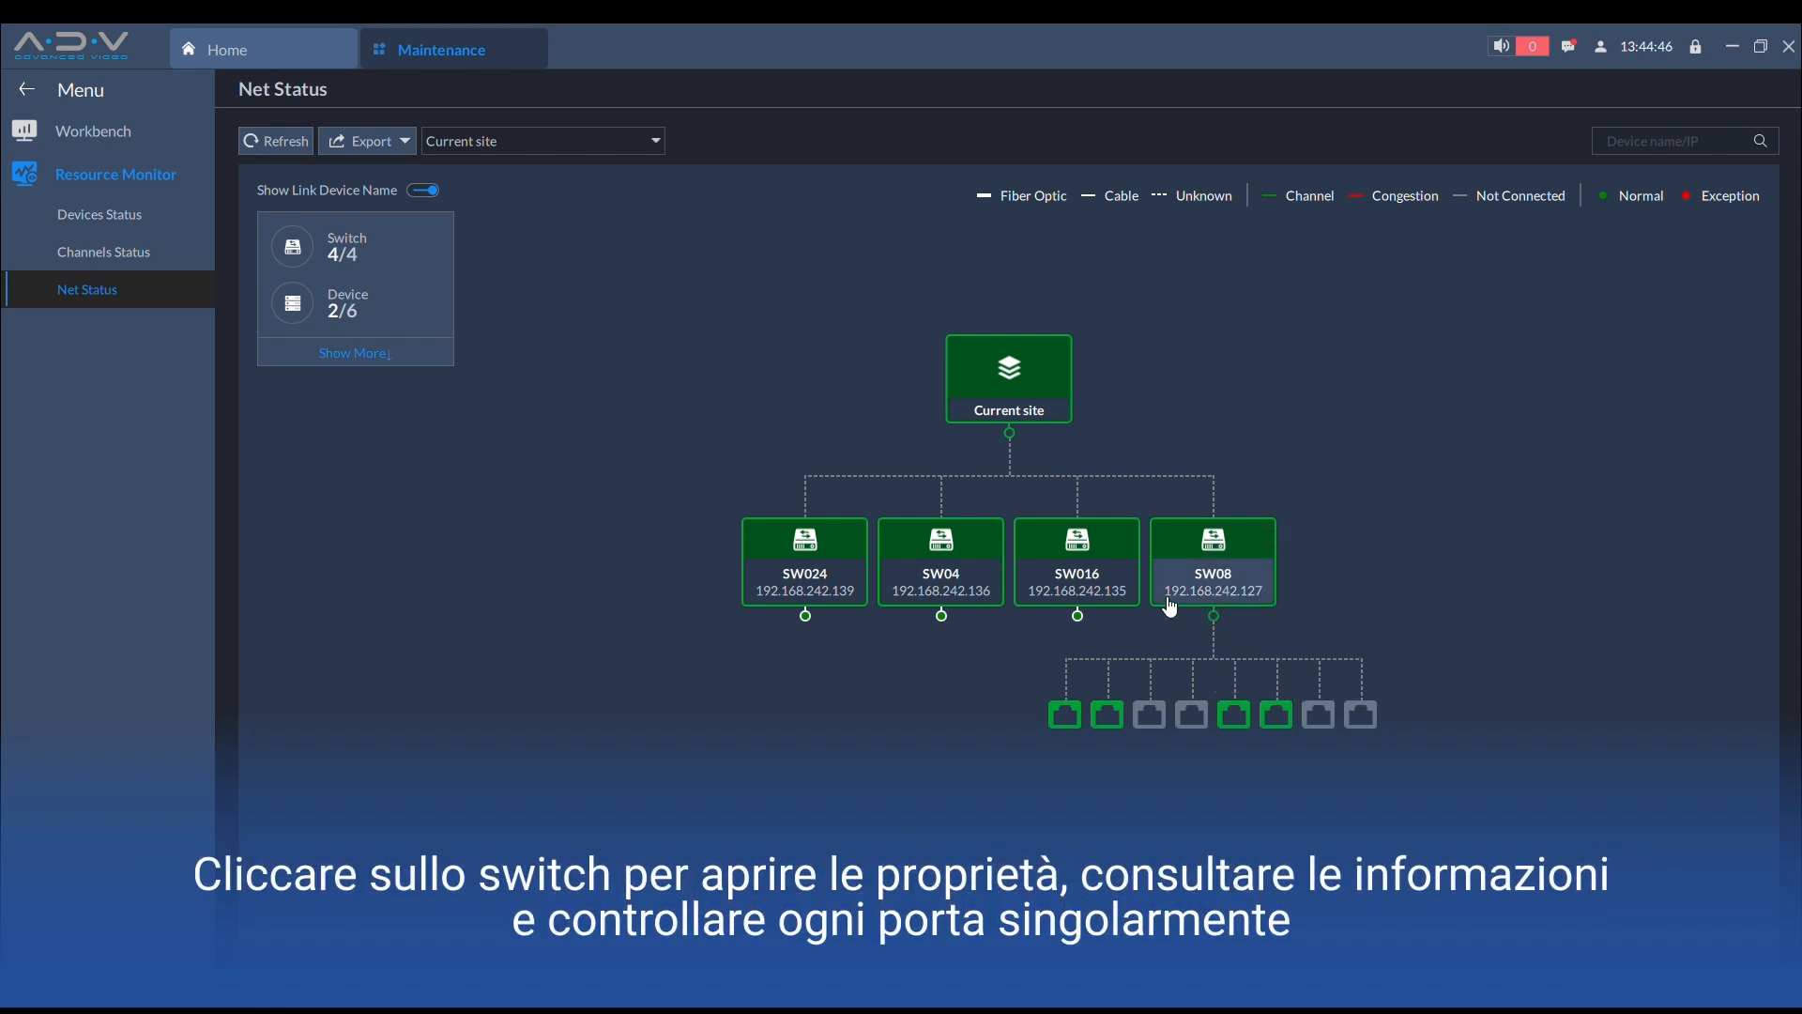
click(1256, 556)
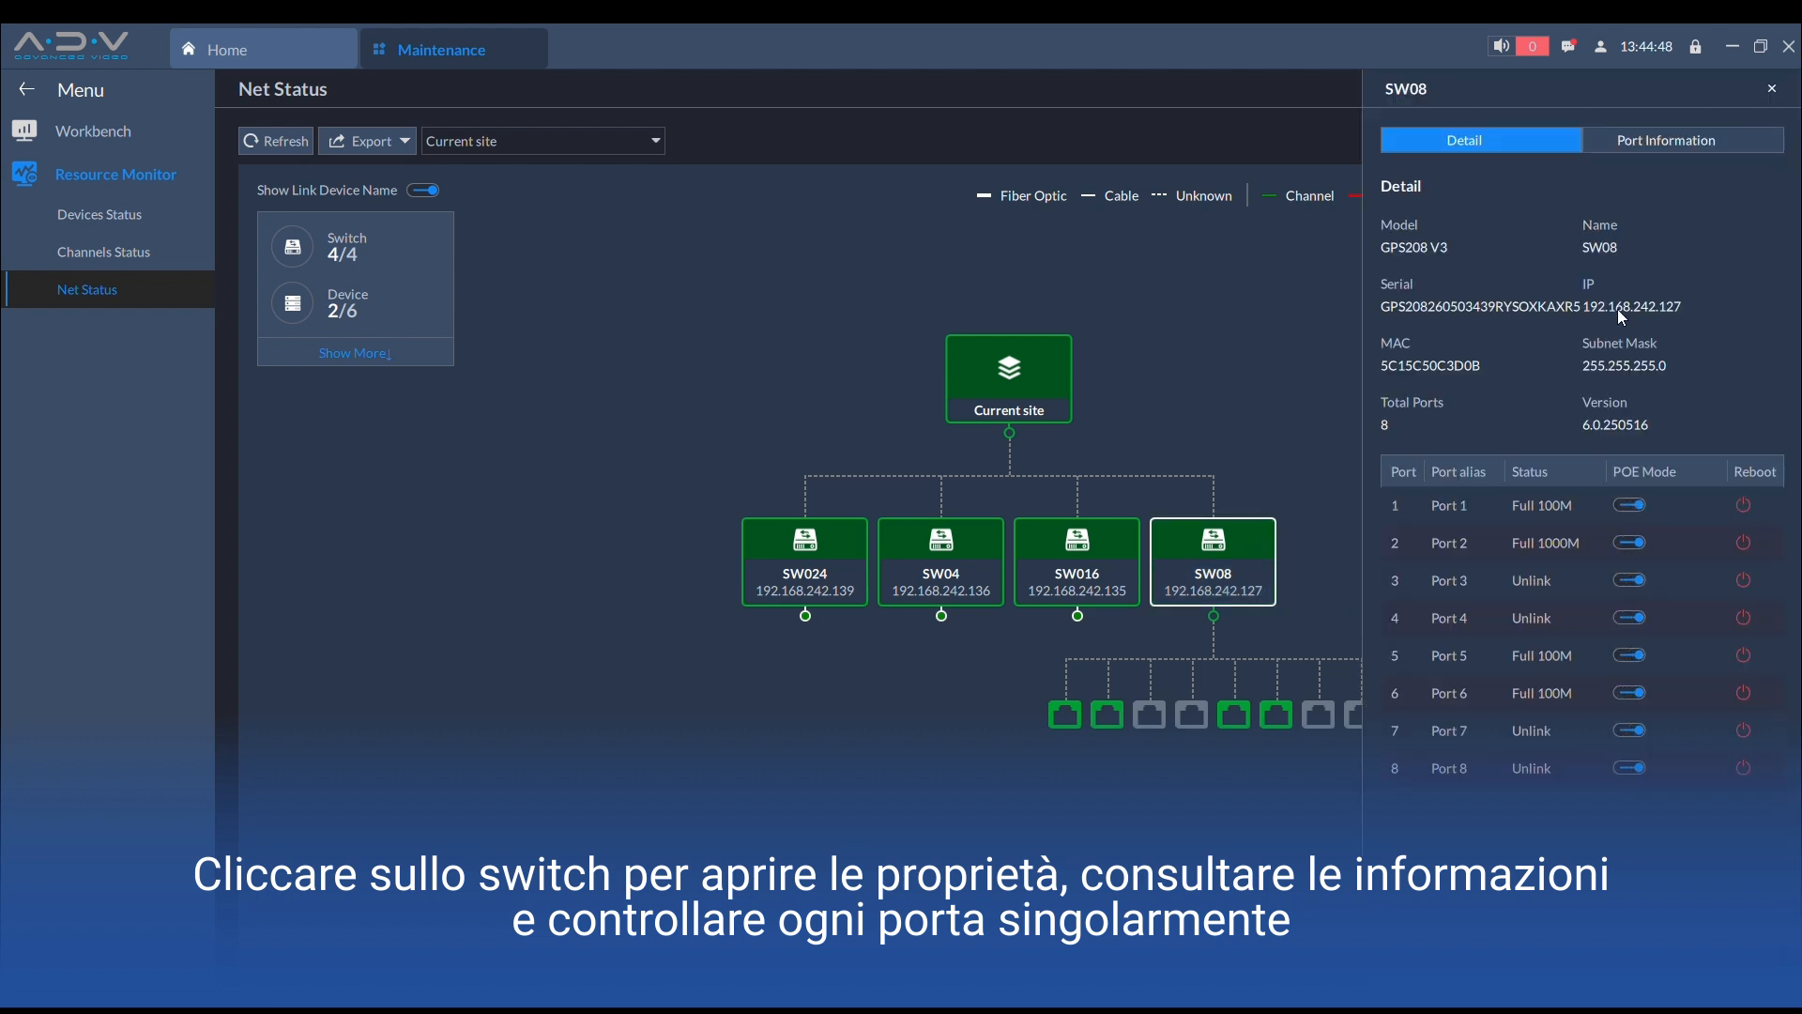
Toggle the PoE mode of SW08's port 1 and reboot that port.
click(1630, 507)
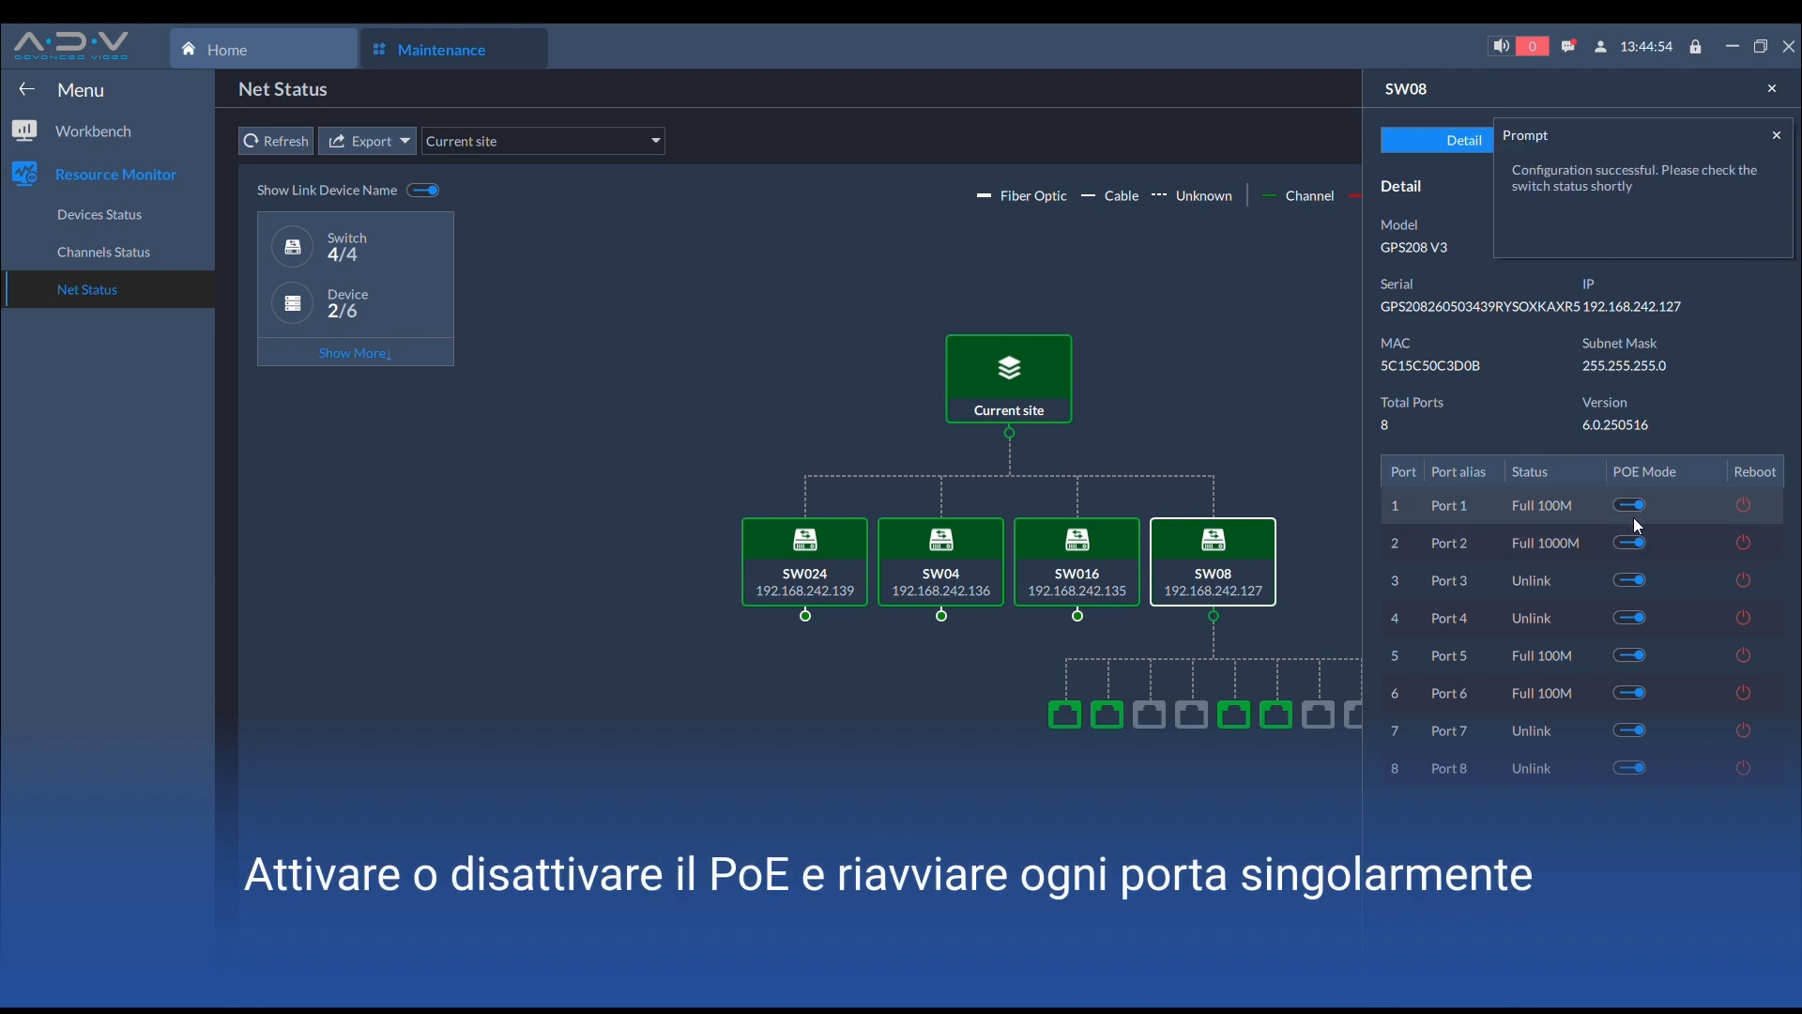
click(1744, 506)
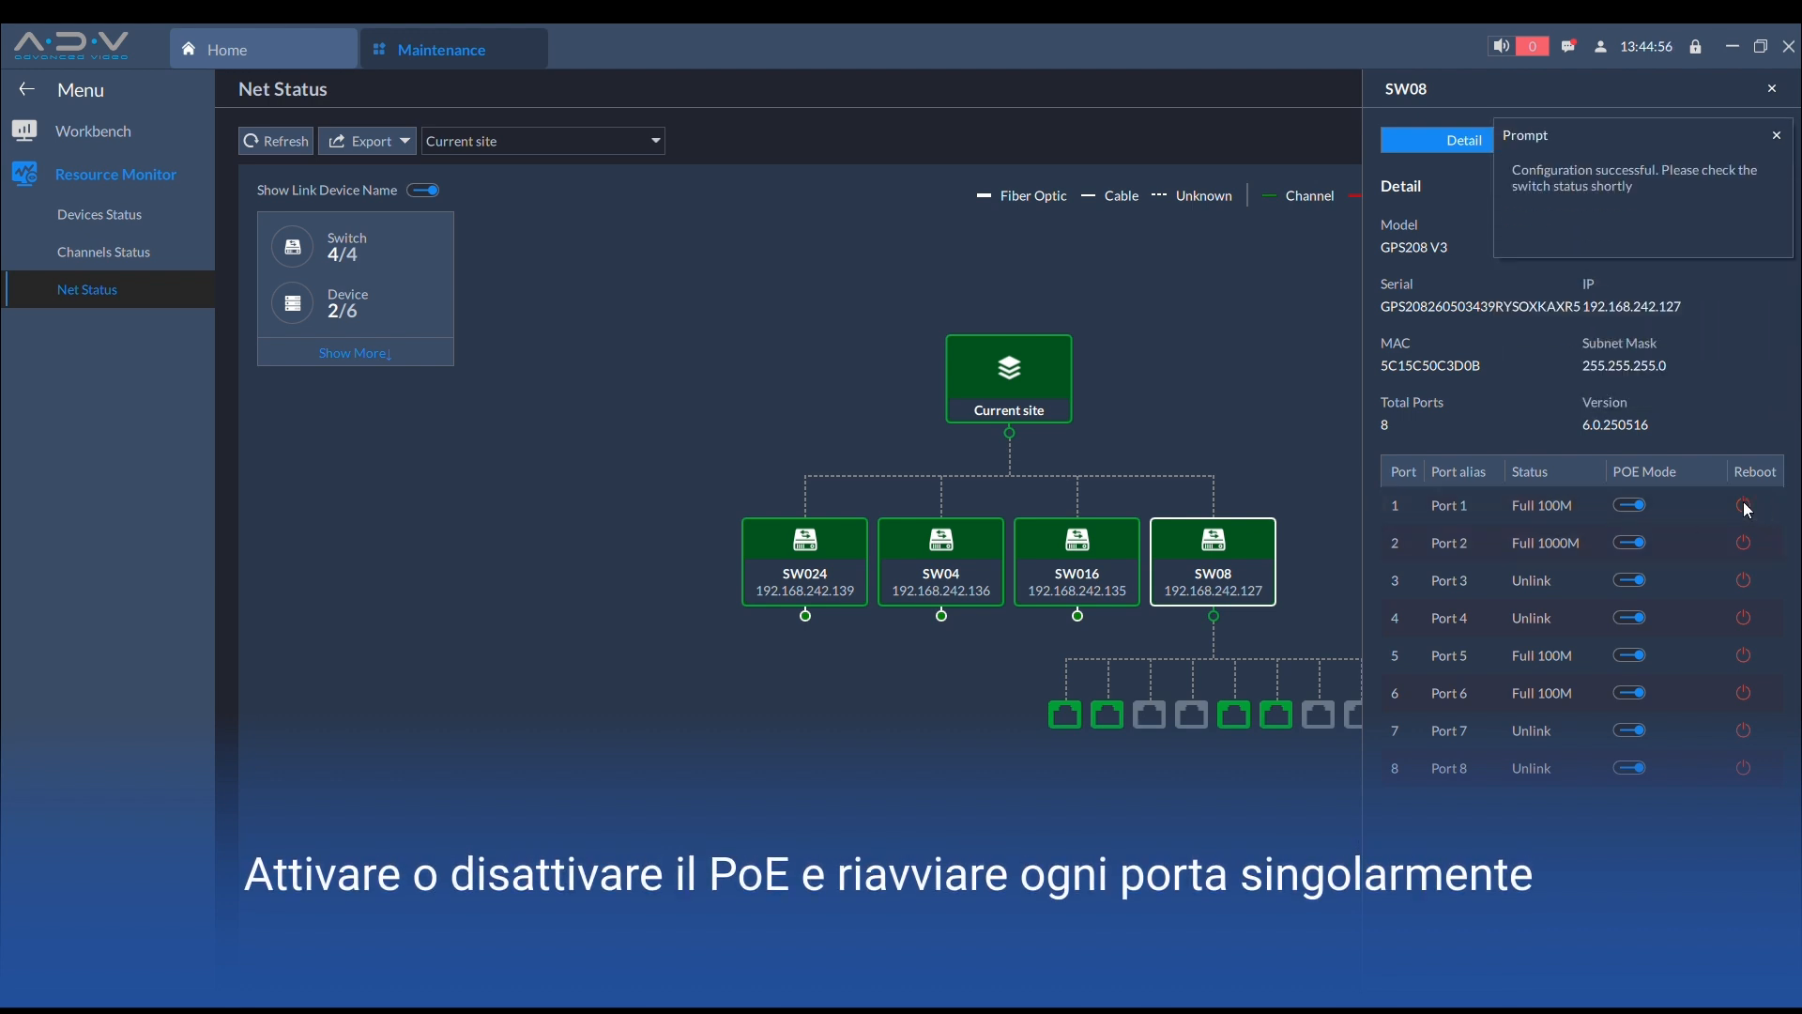
click(1744, 506)
click(1776, 135)
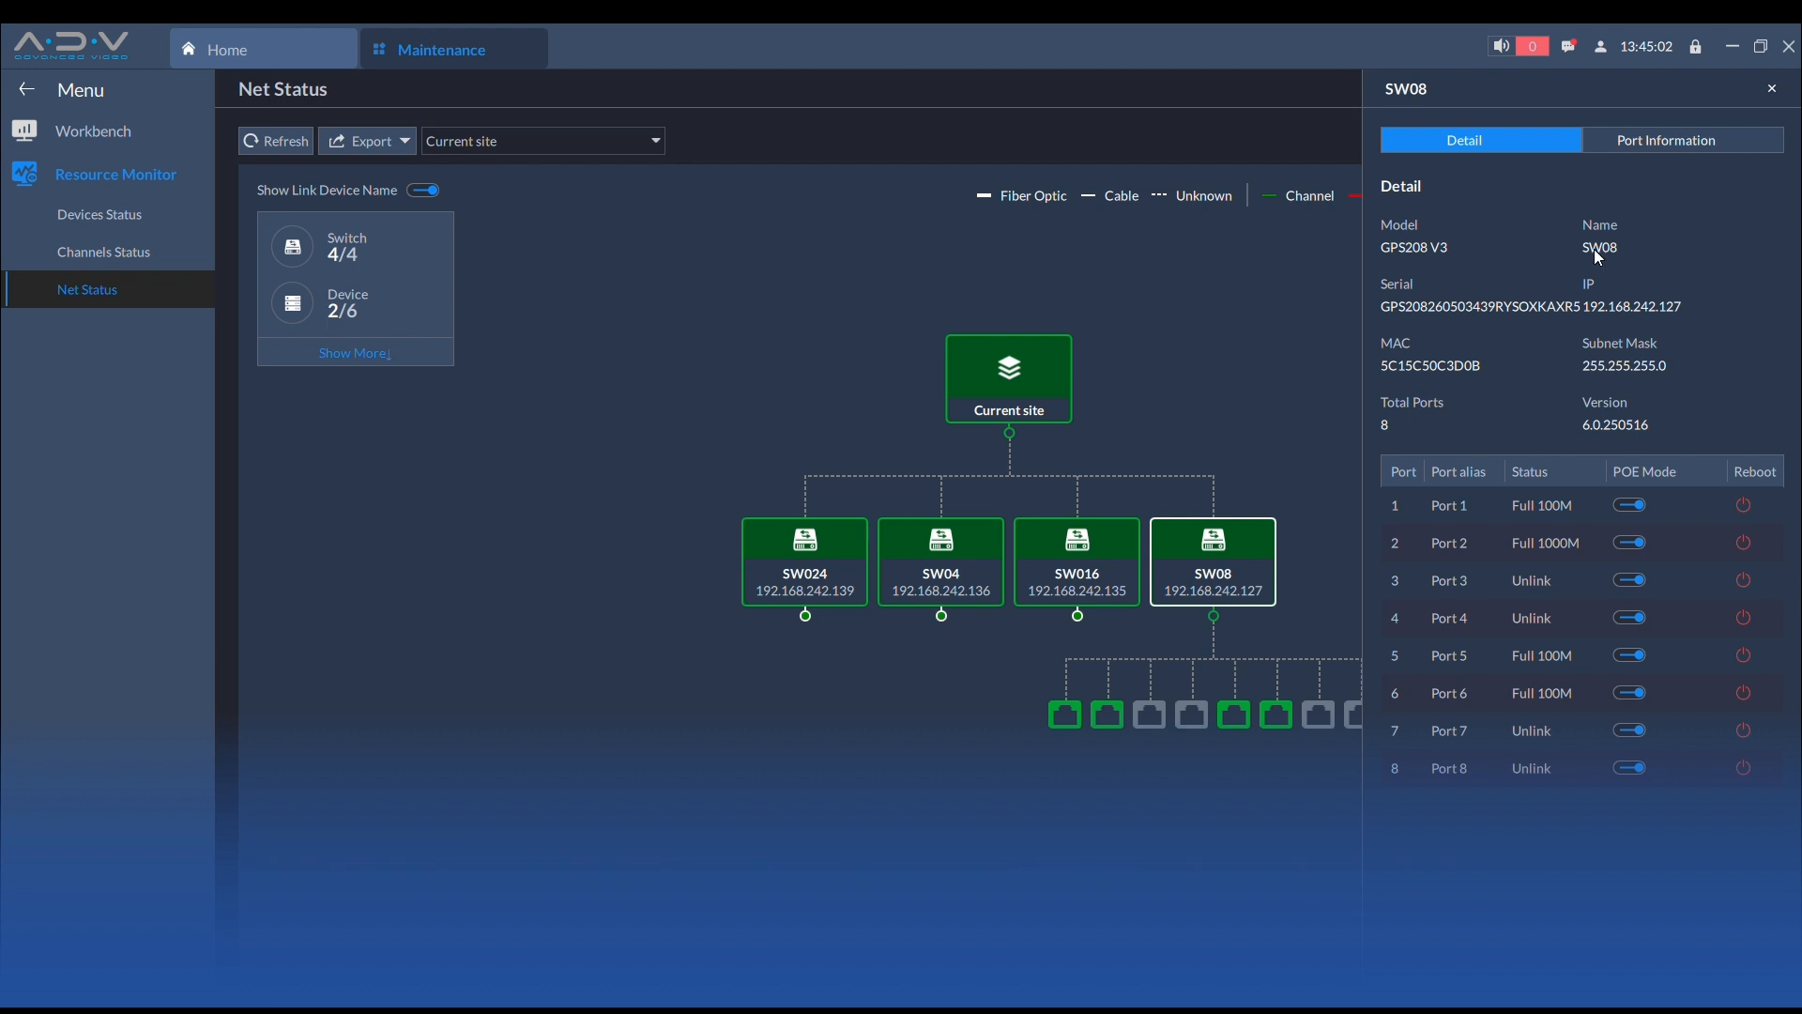
Examine the port information and data traffic of SW08's ports 2, 5 and 6.
click(1661, 139)
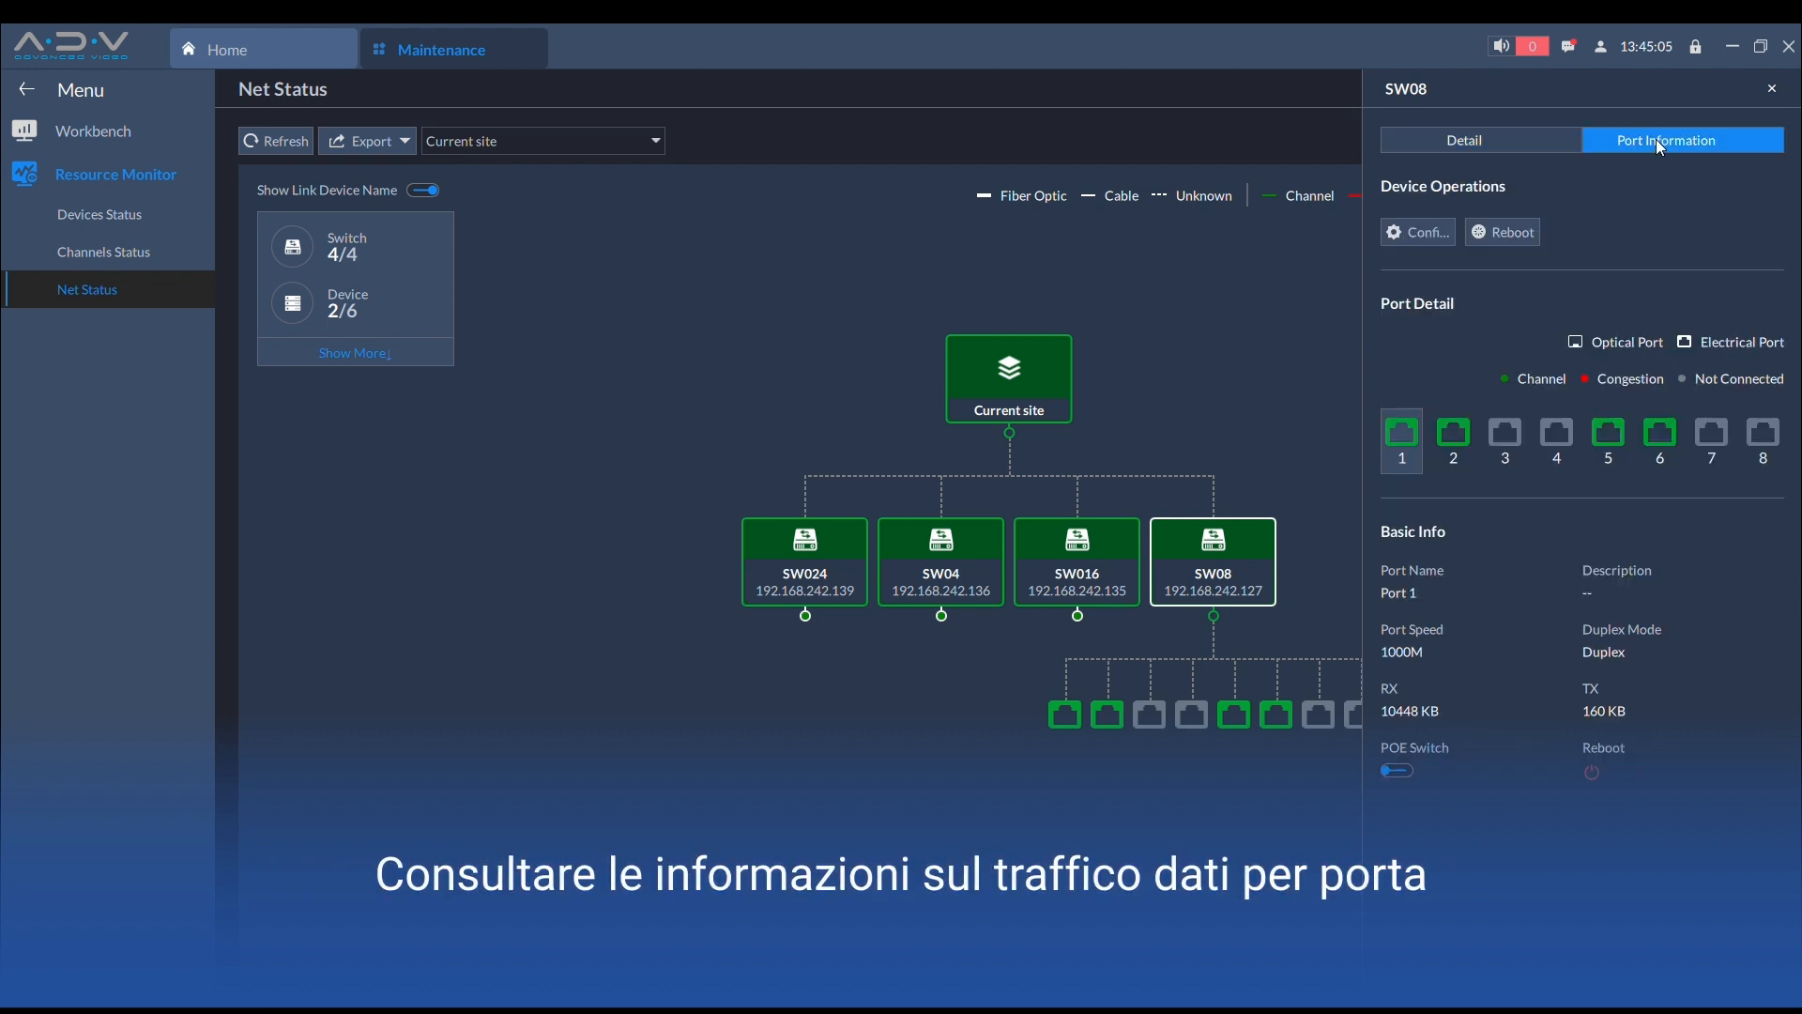
click(1453, 436)
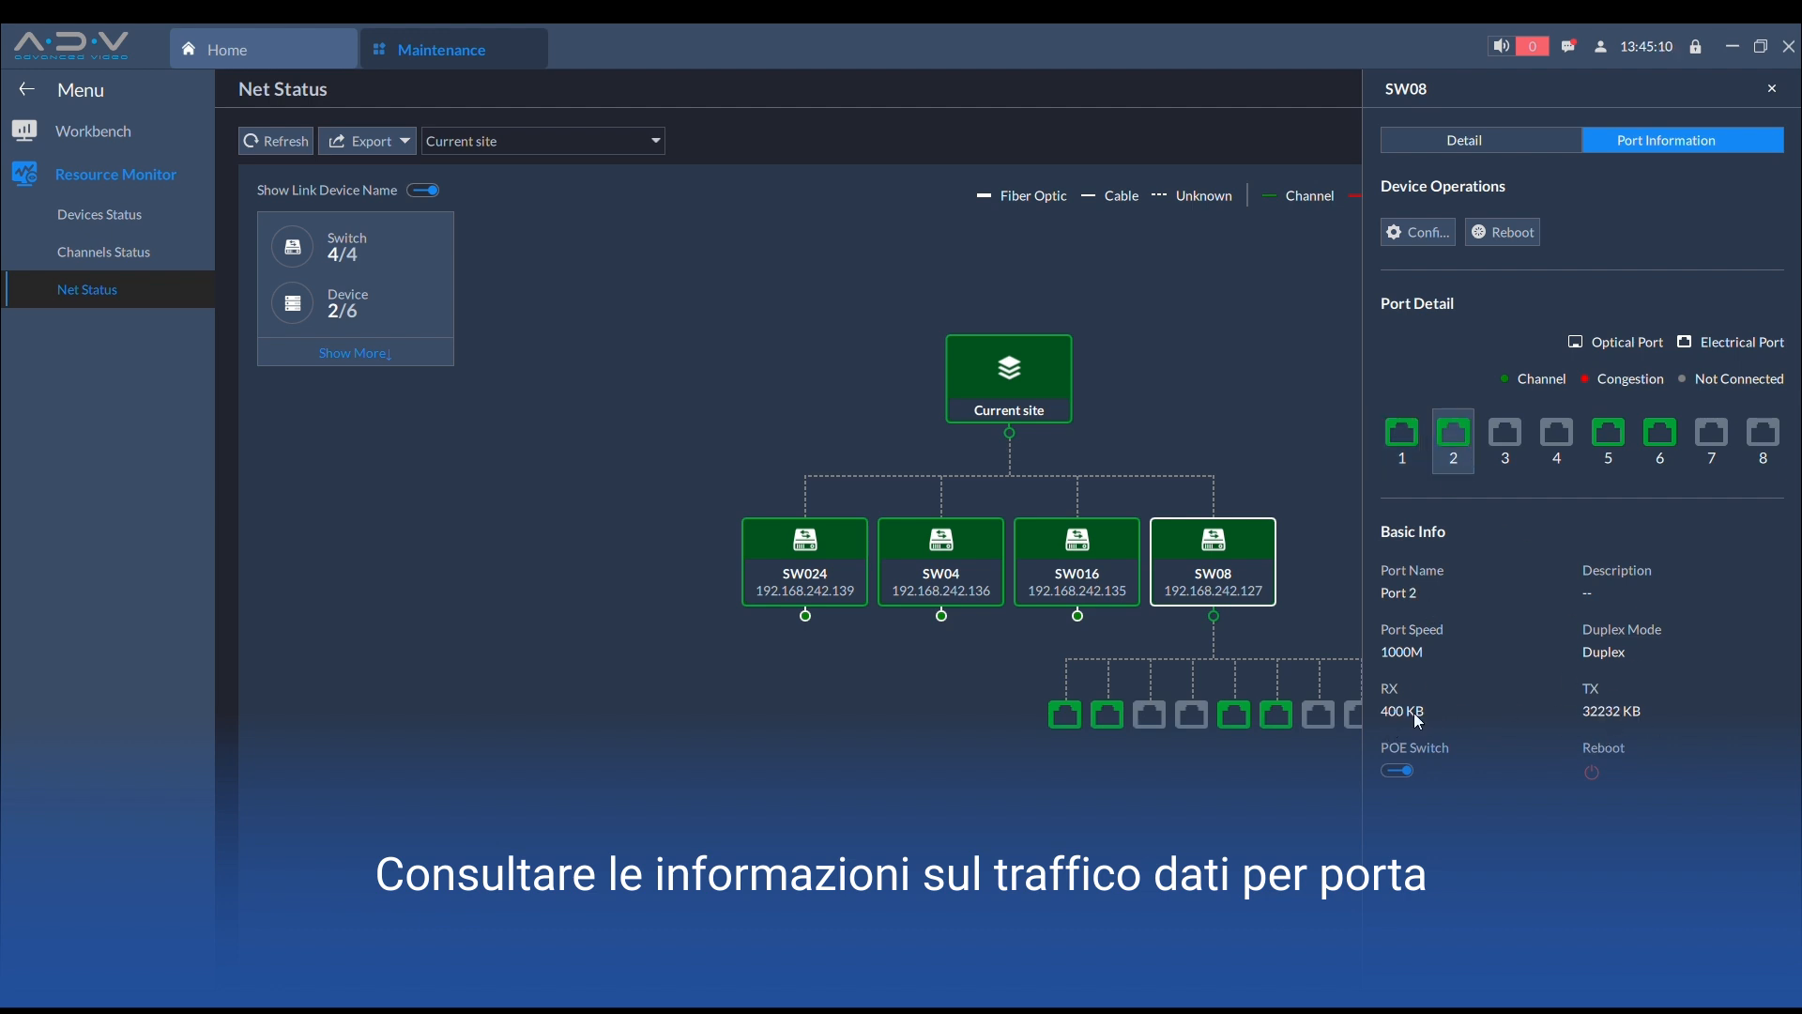
click(1609, 460)
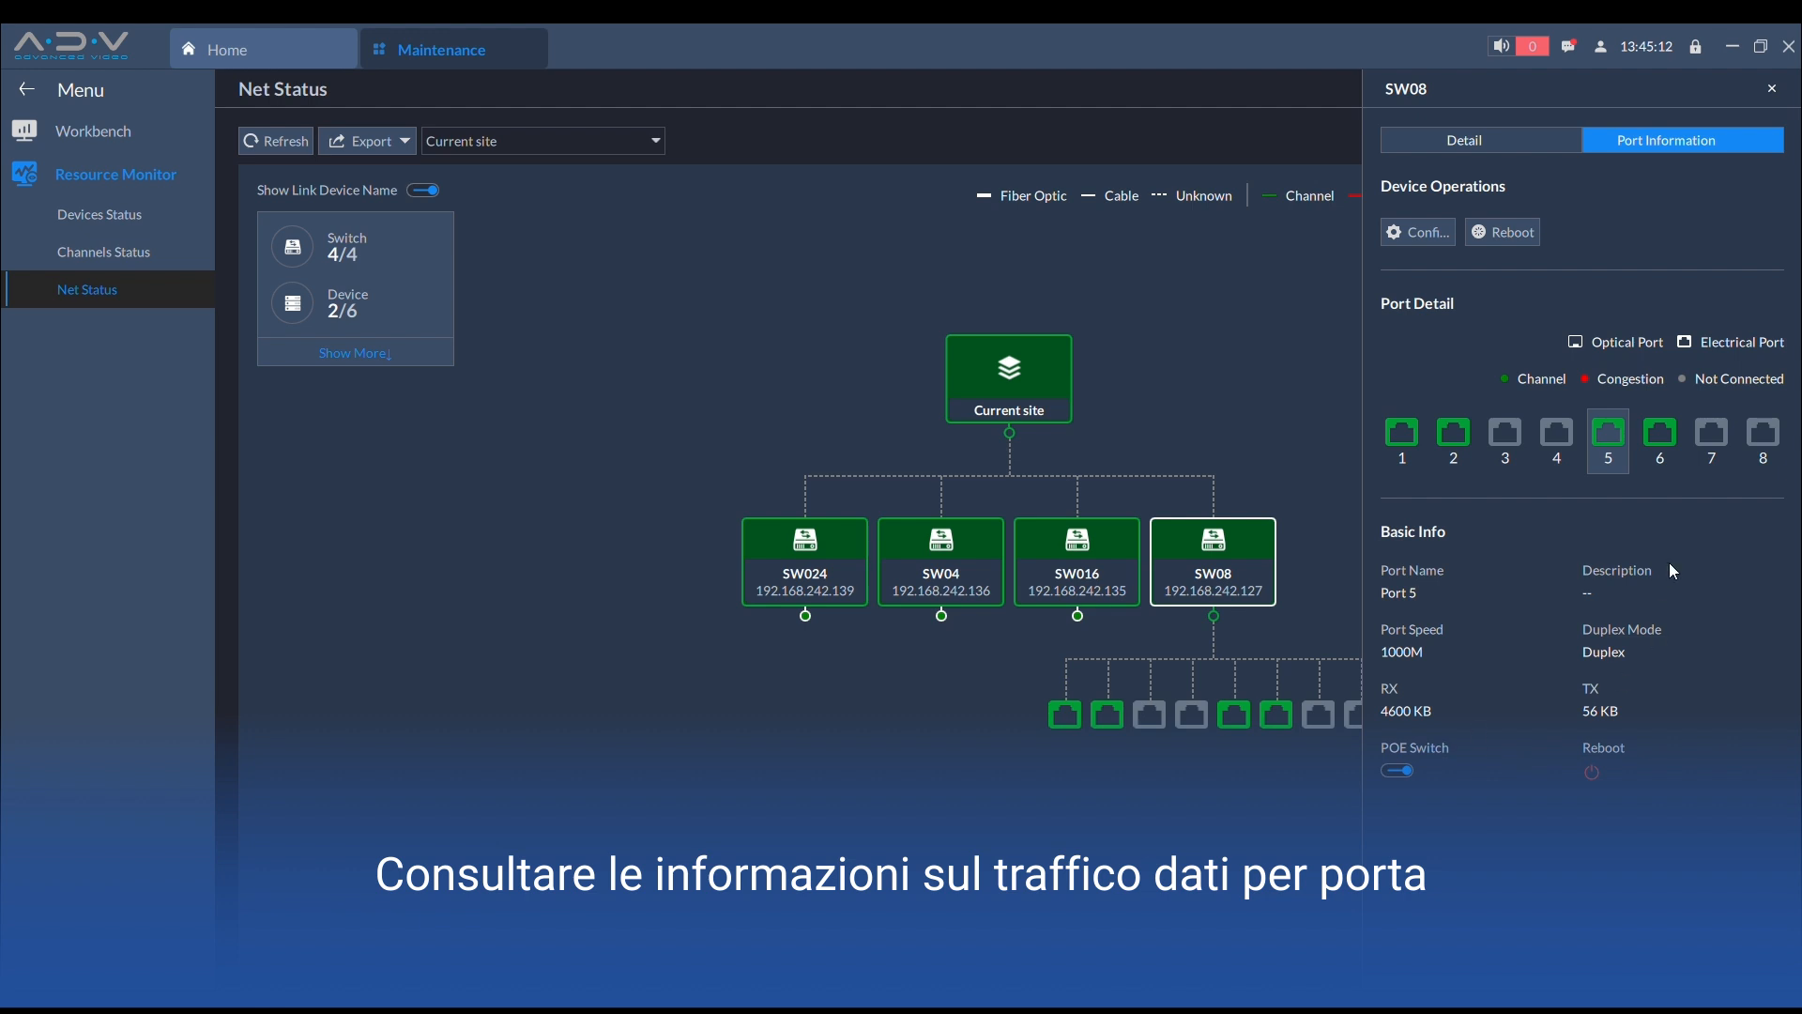
click(1662, 447)
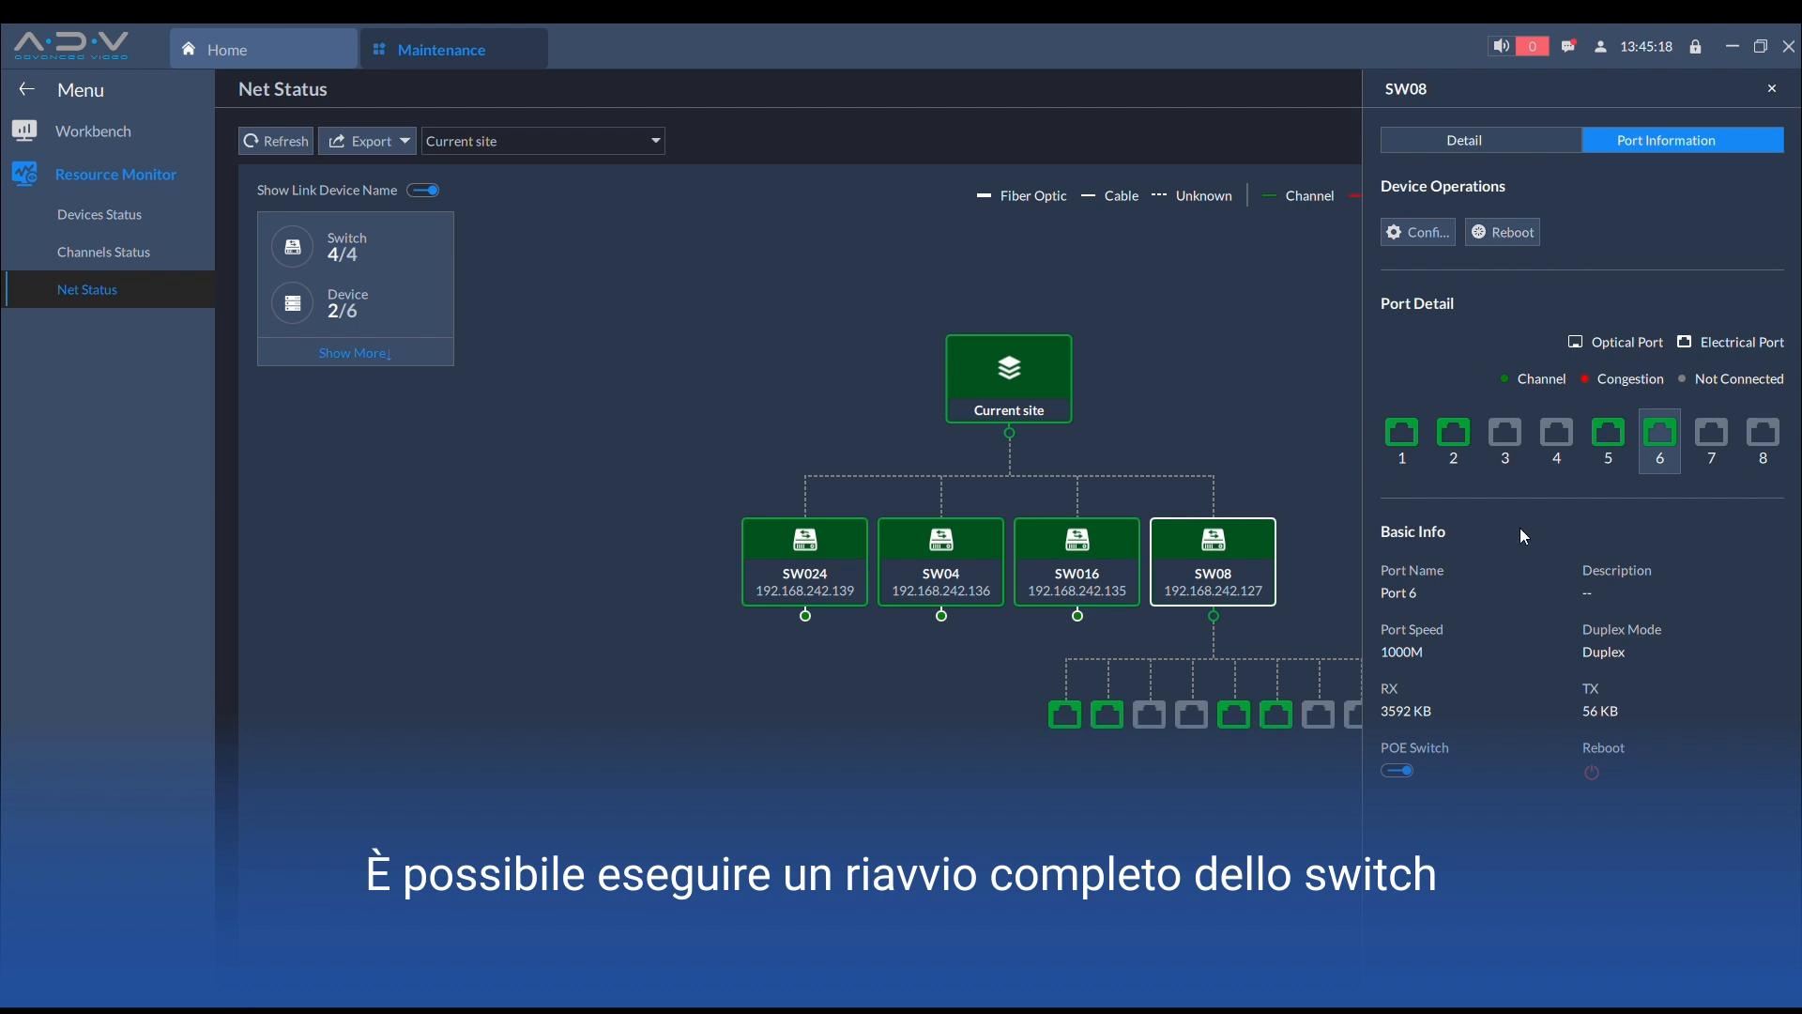
Open SW08's port configuration and assign the device IPC-B38-A180-PV to port 1.
click(1422, 247)
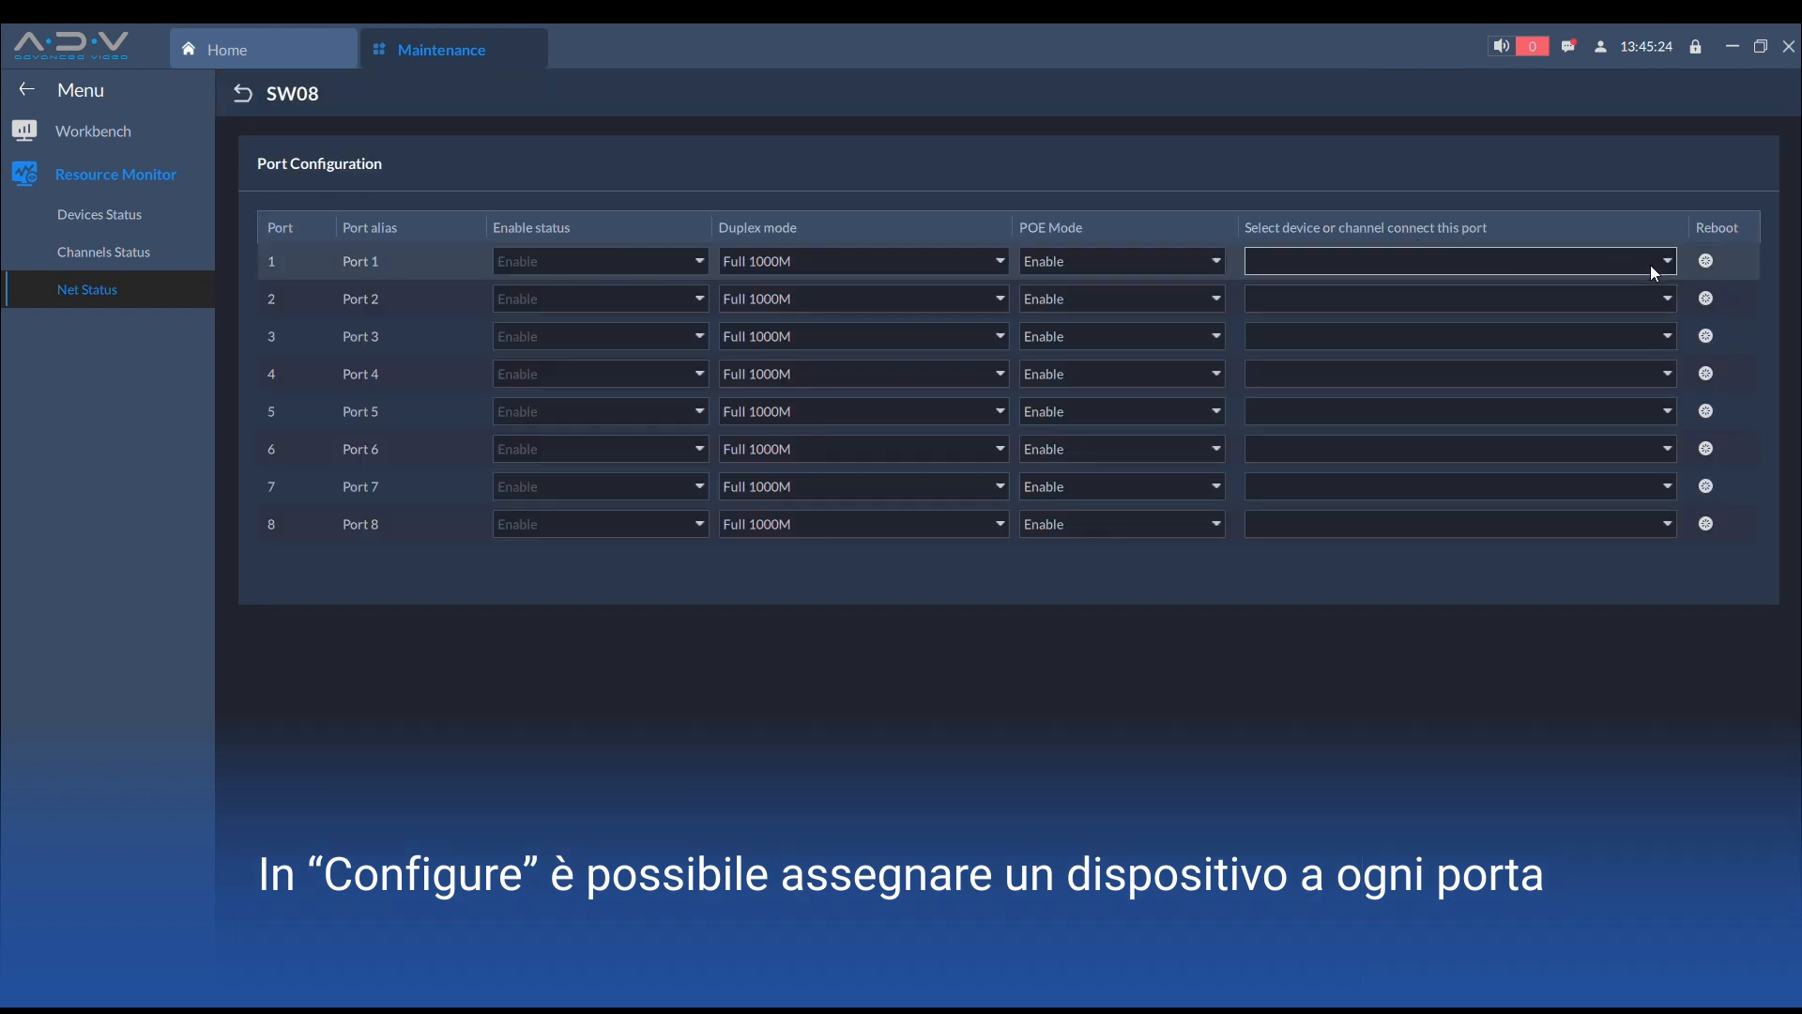
click(1667, 263)
scroll(1460, 402, down, 1)
scroll(1460, 402, down, 5)
scroll(1460, 402, down, 2)
click(1460, 402)
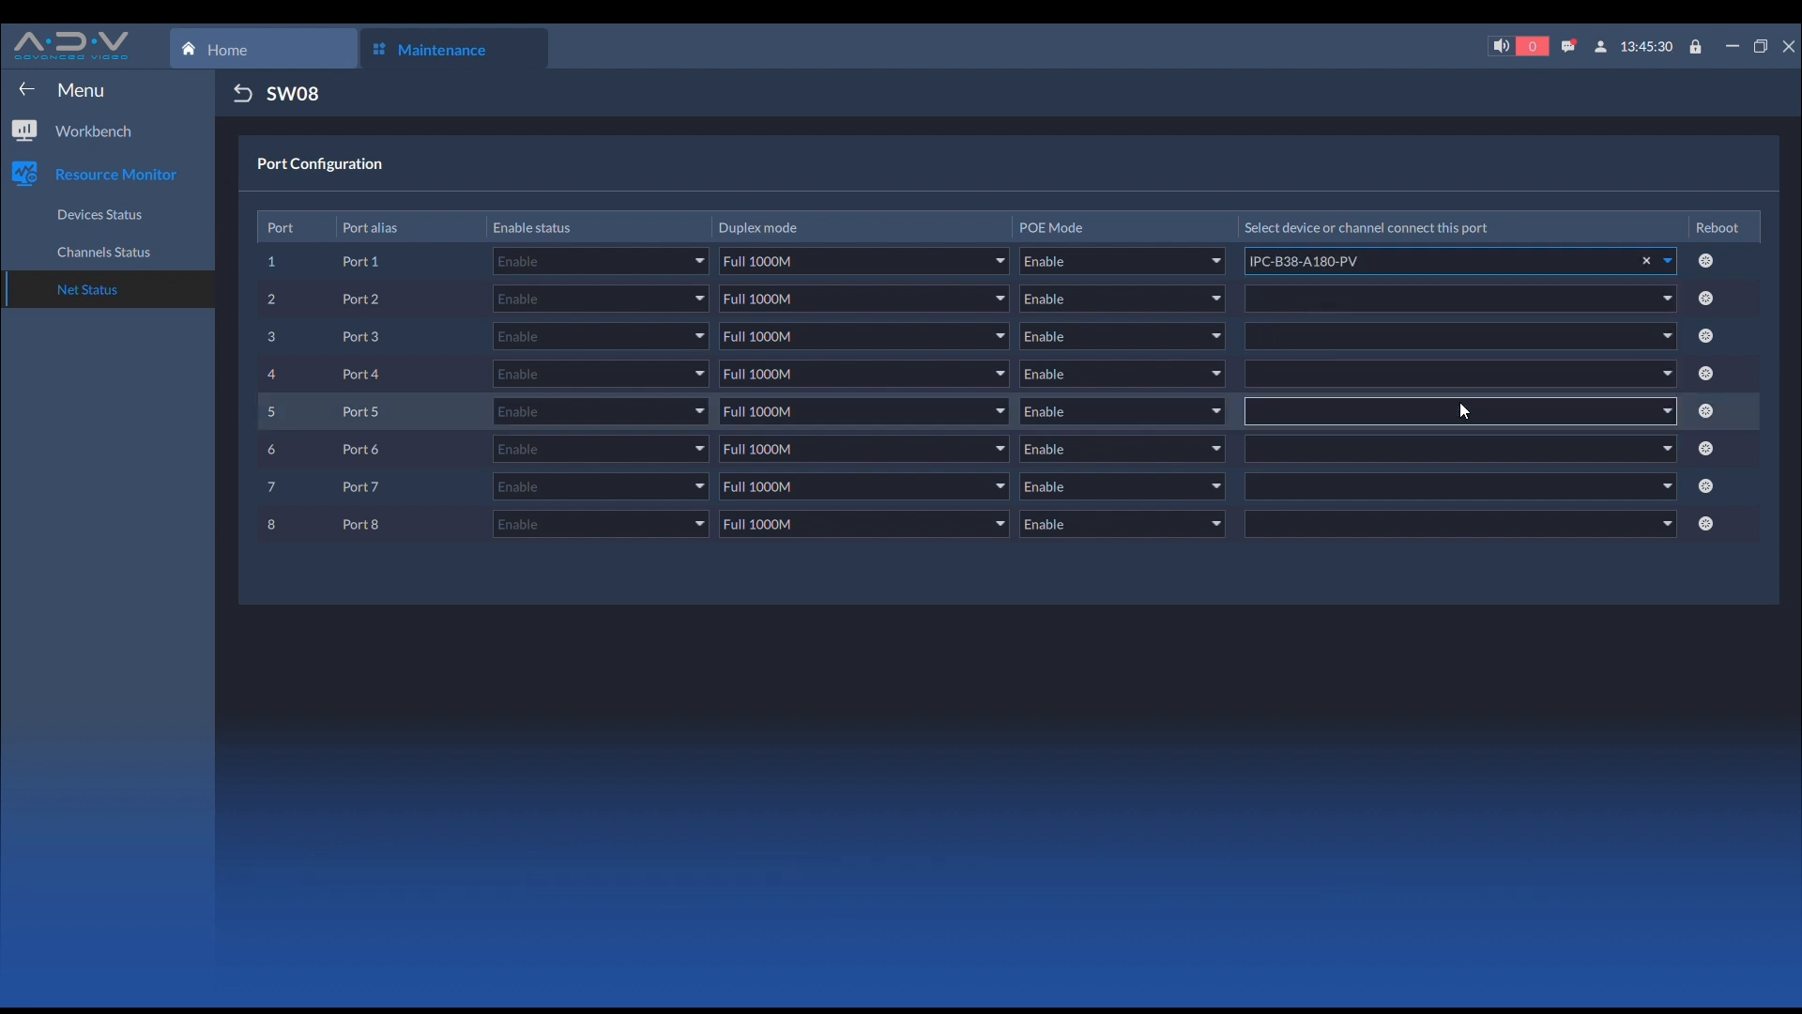
Assign the device IPC-B38L-ZAS-PV to port 2 of SW08.
click(1659, 298)
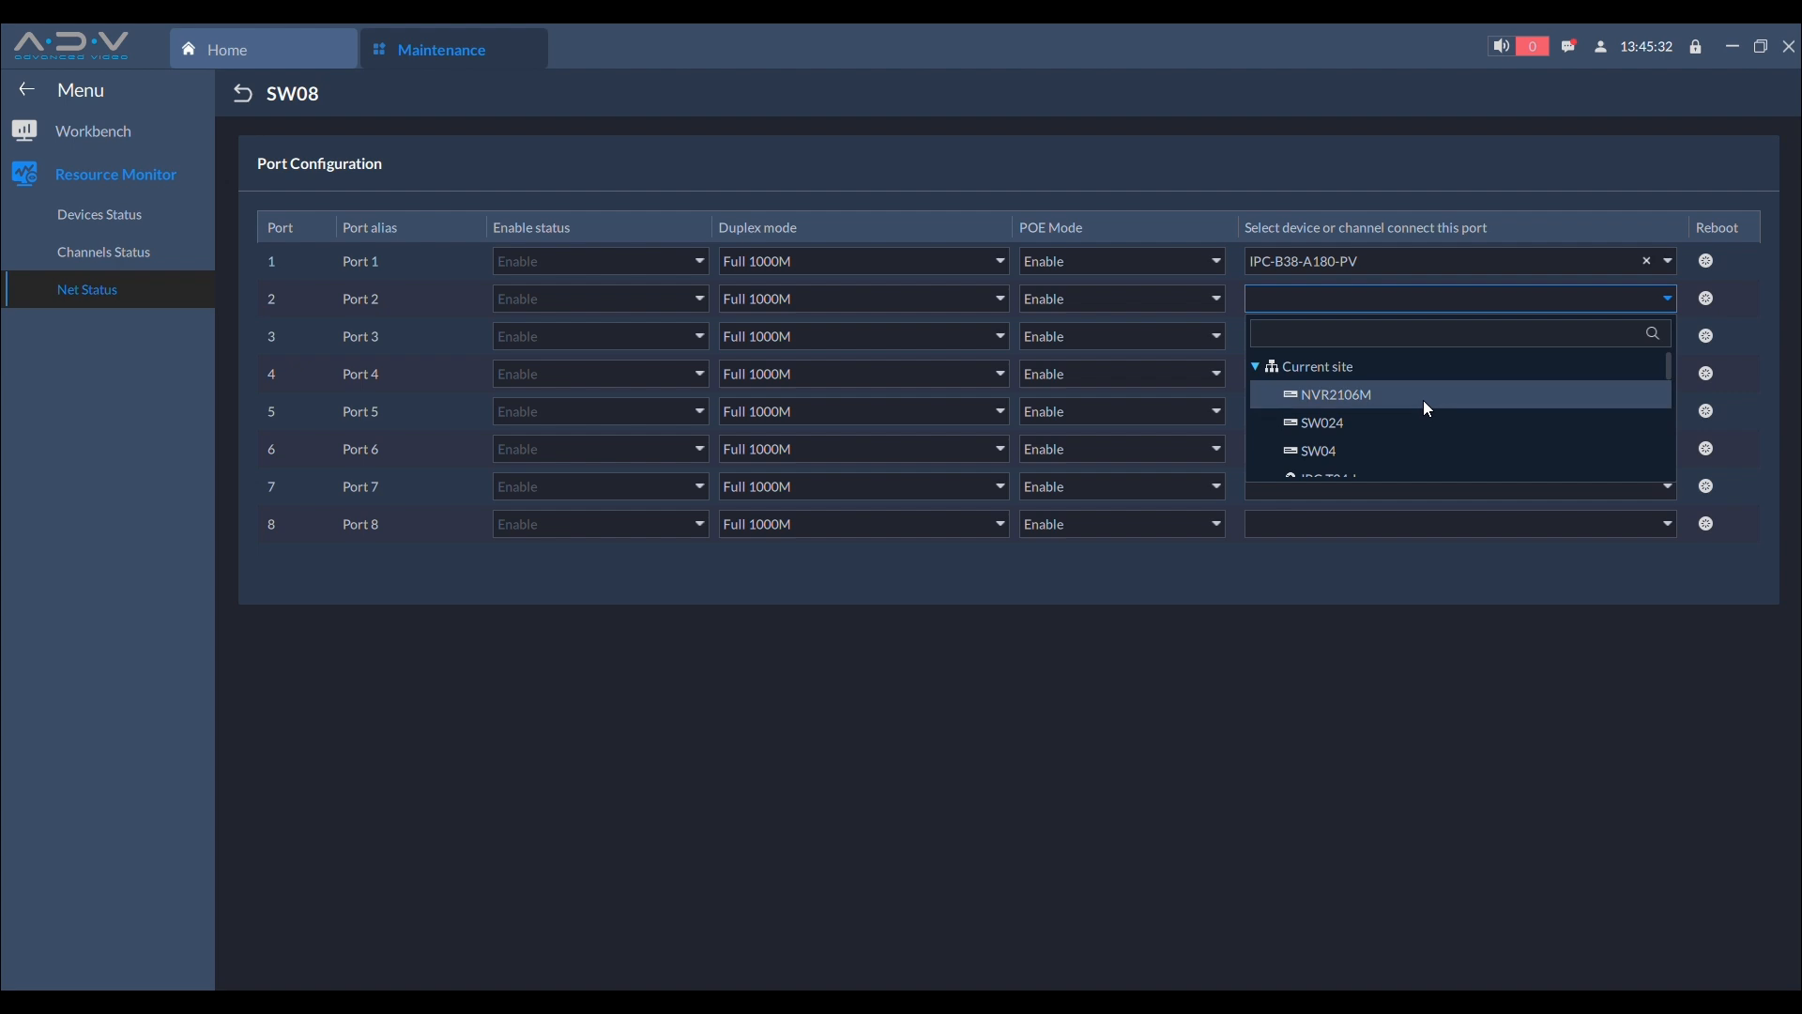
scroll(1425, 404, down, 4)
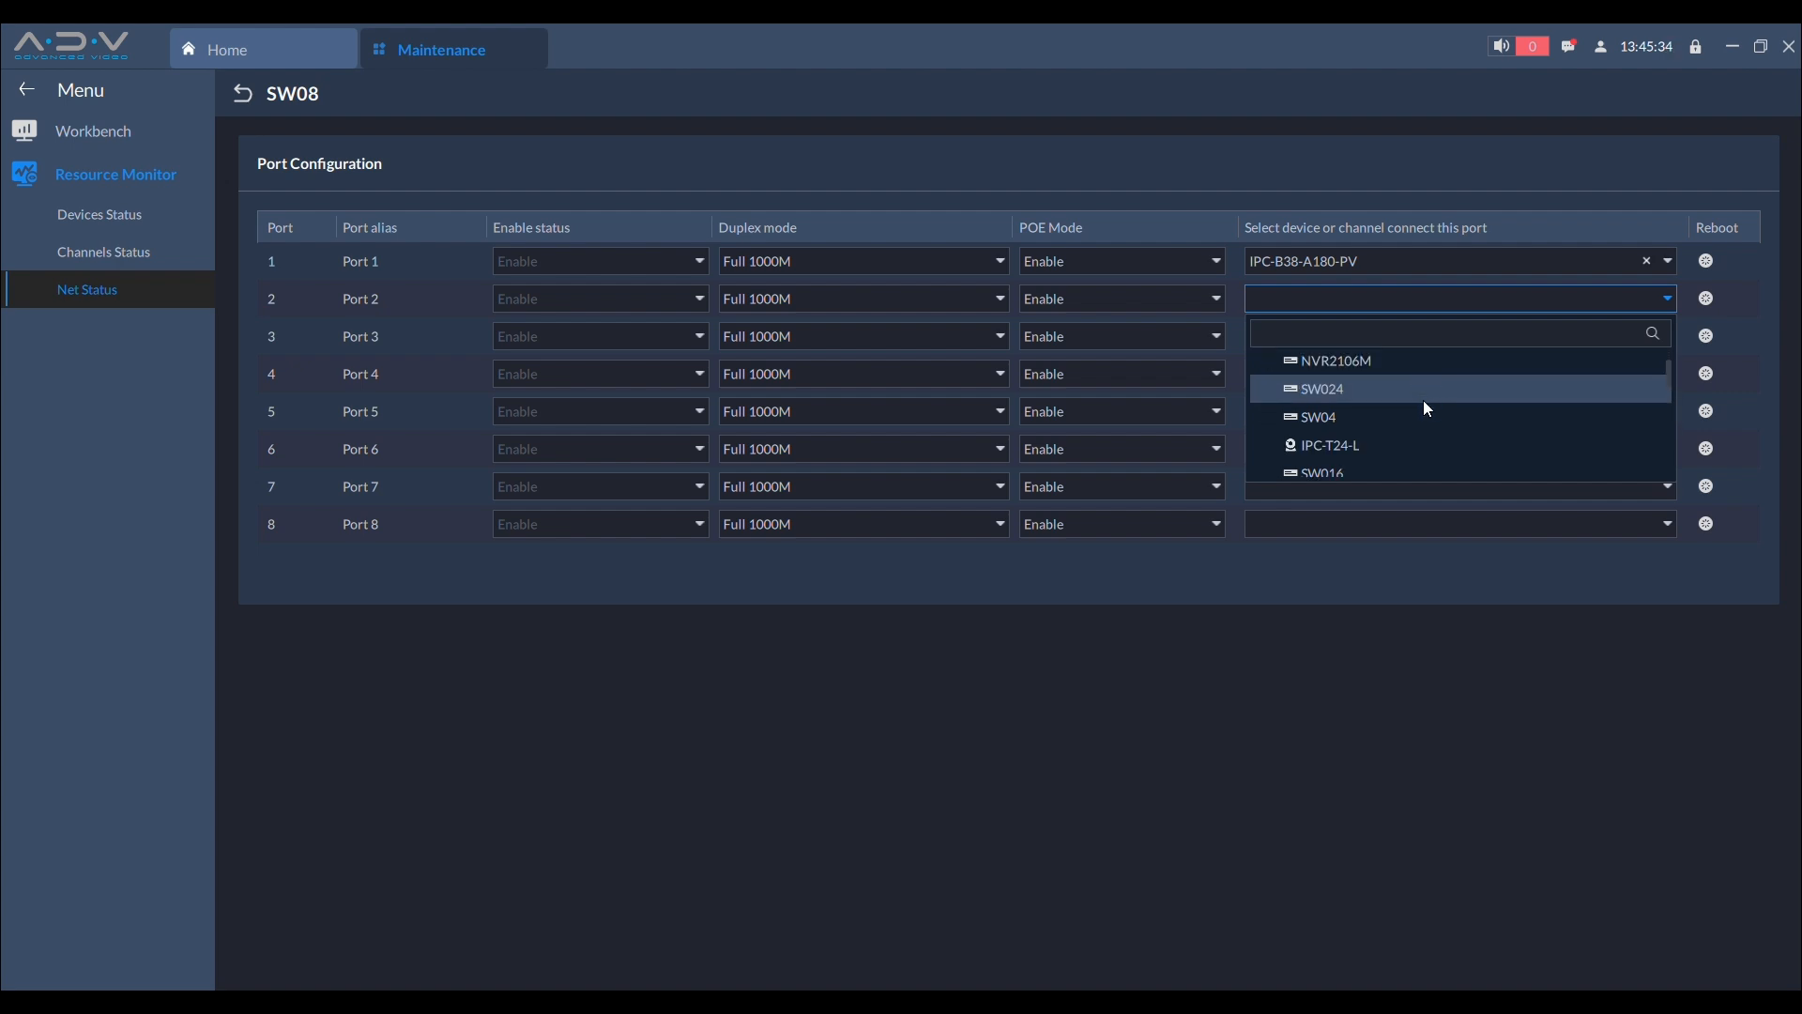
scroll(1423, 400, down, 1)
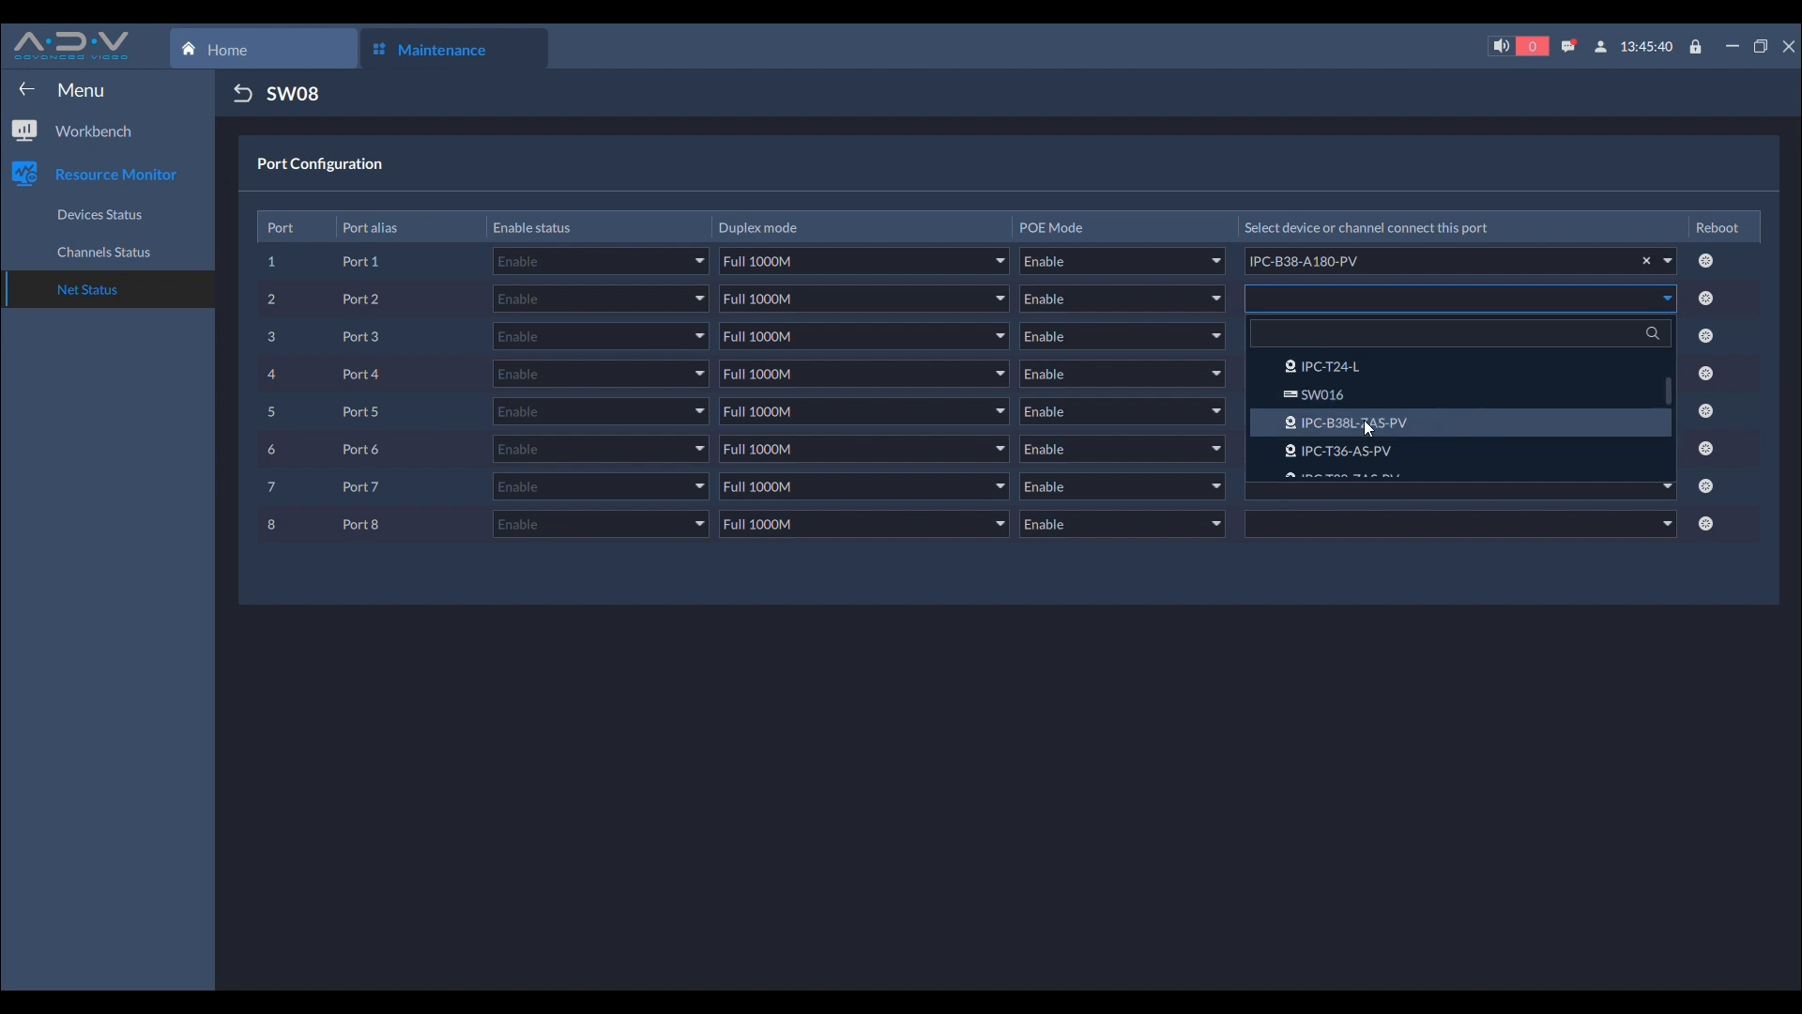
click(1415, 430)
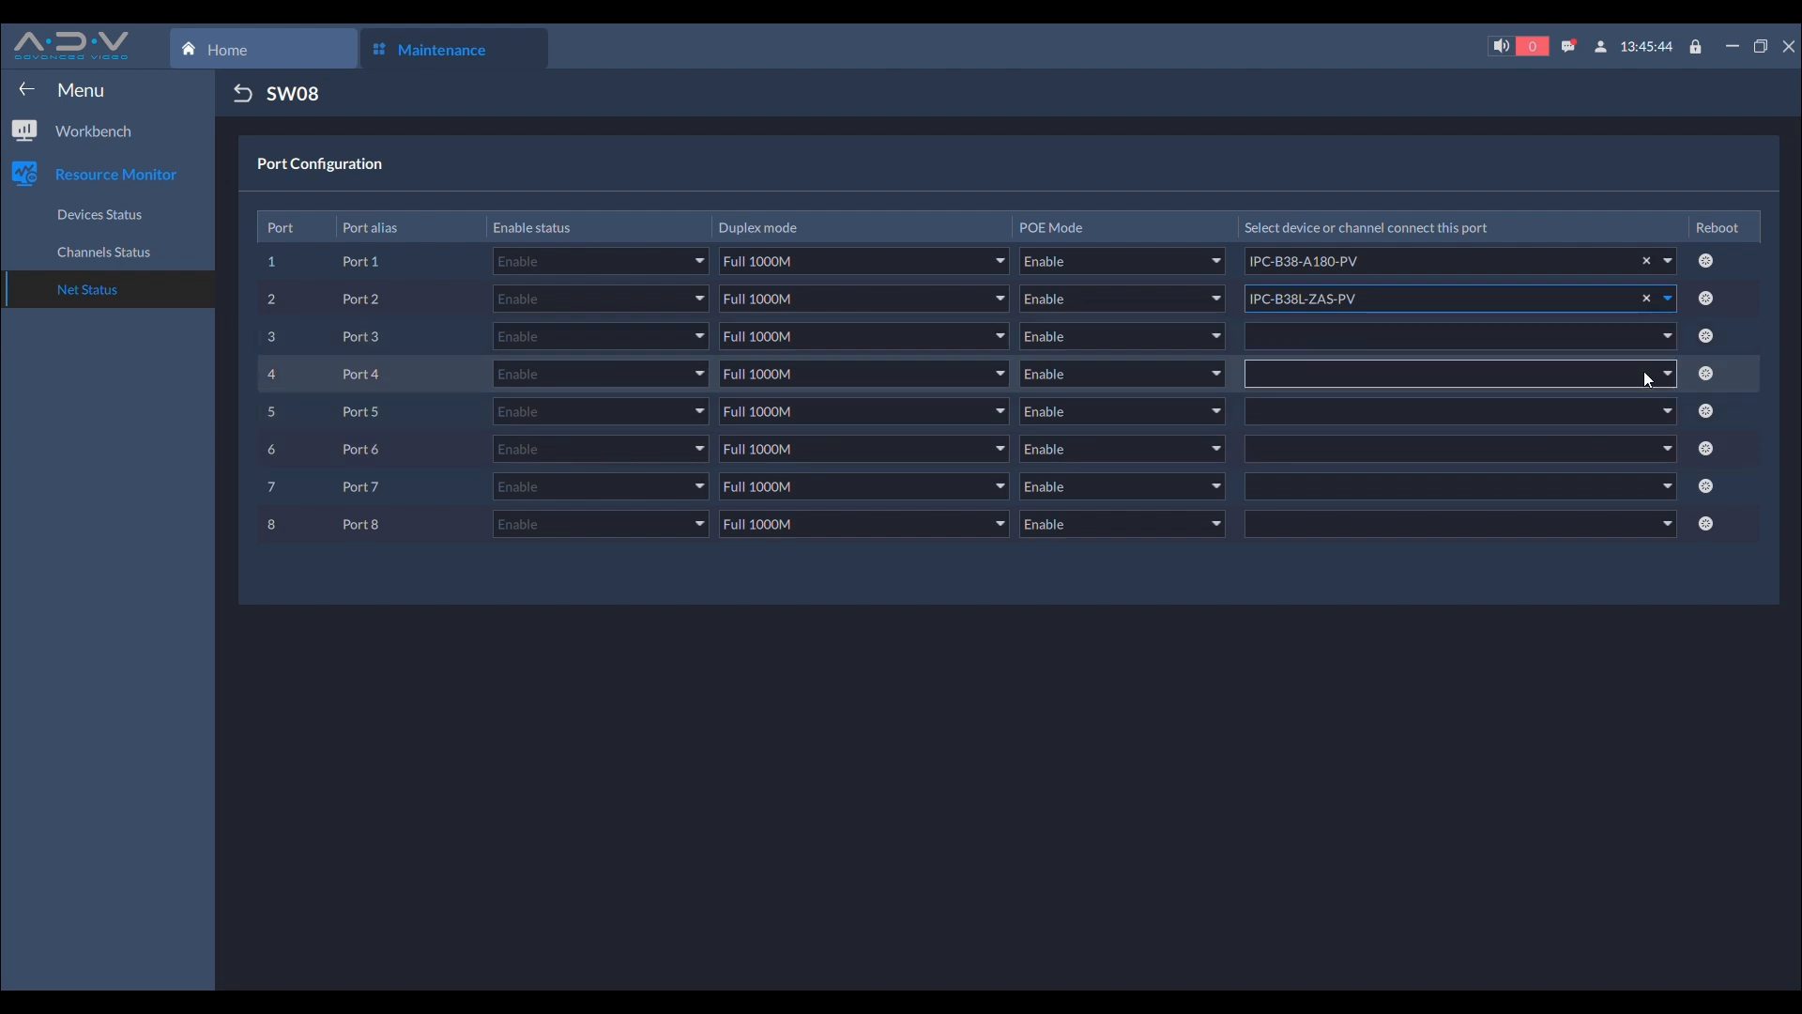
Assign the device NVR2110M-8P P2P to port 5 of SW08.
click(1607, 403)
scroll(1478, 499, down, 5)
scroll(1478, 499, down, 4)
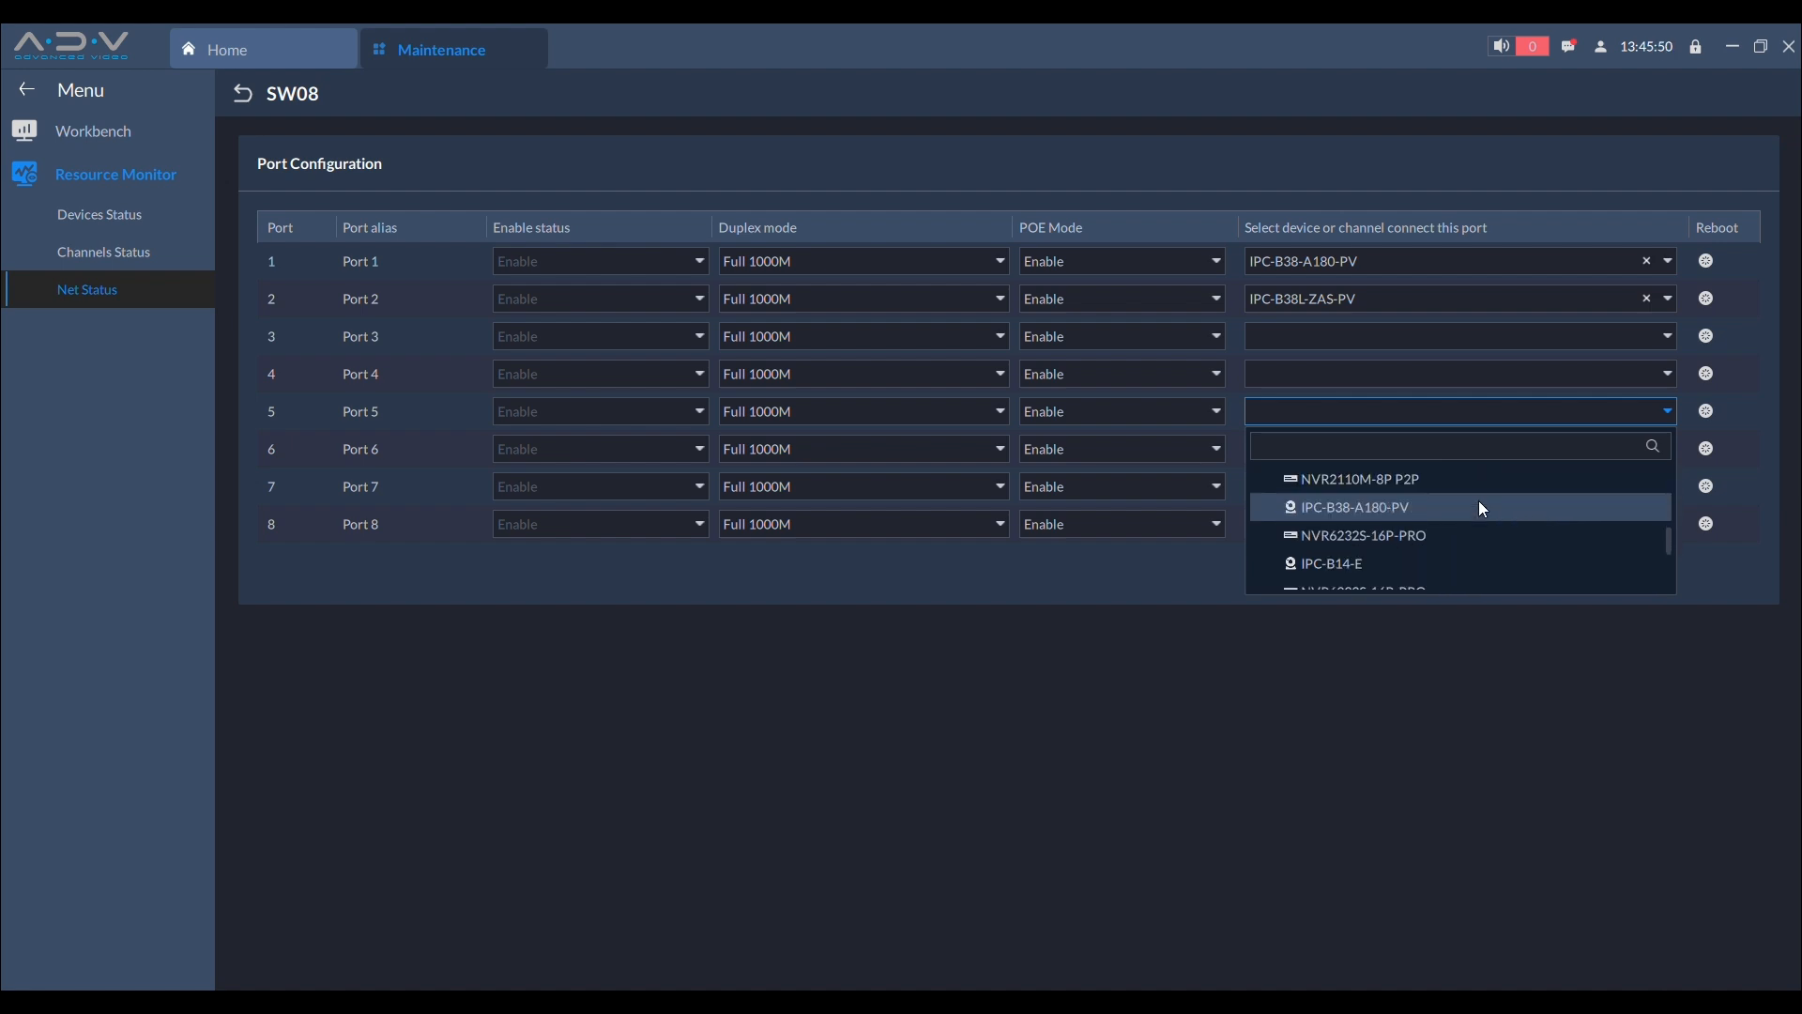
click(1406, 481)
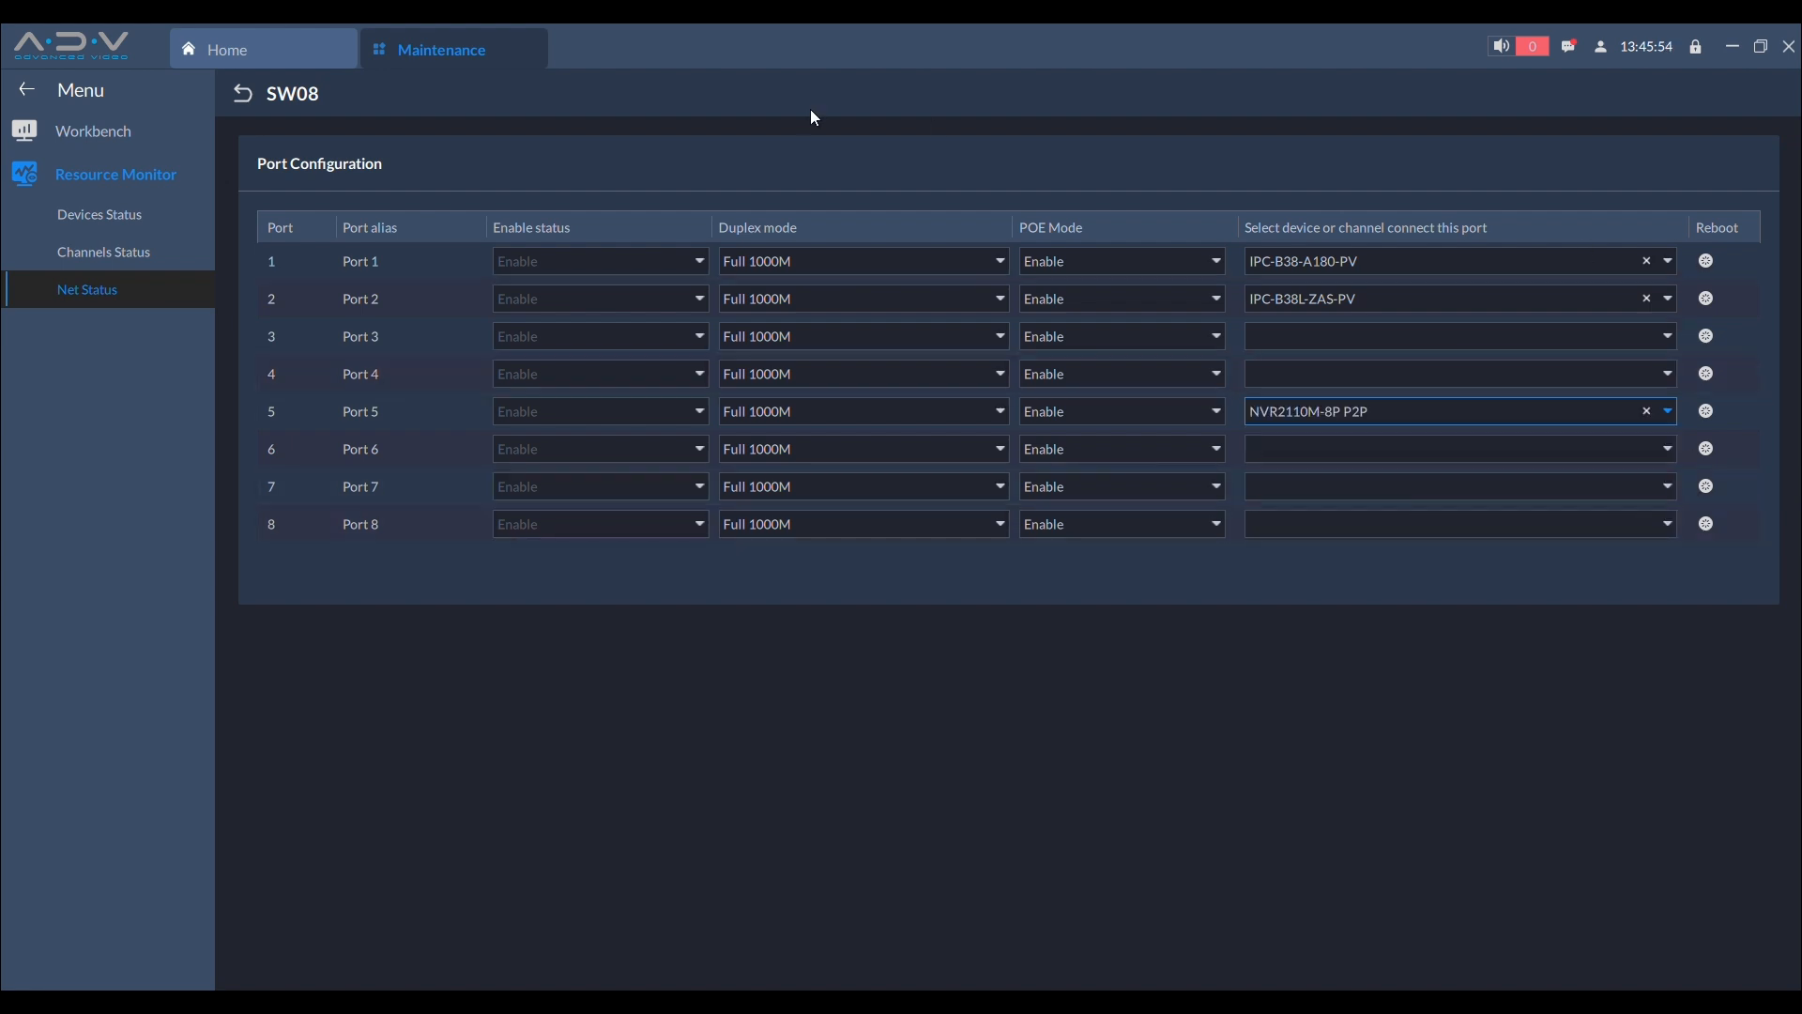
Return to Net Status, refresh the topology to load the port assignments and close SW08's details.
click(248, 90)
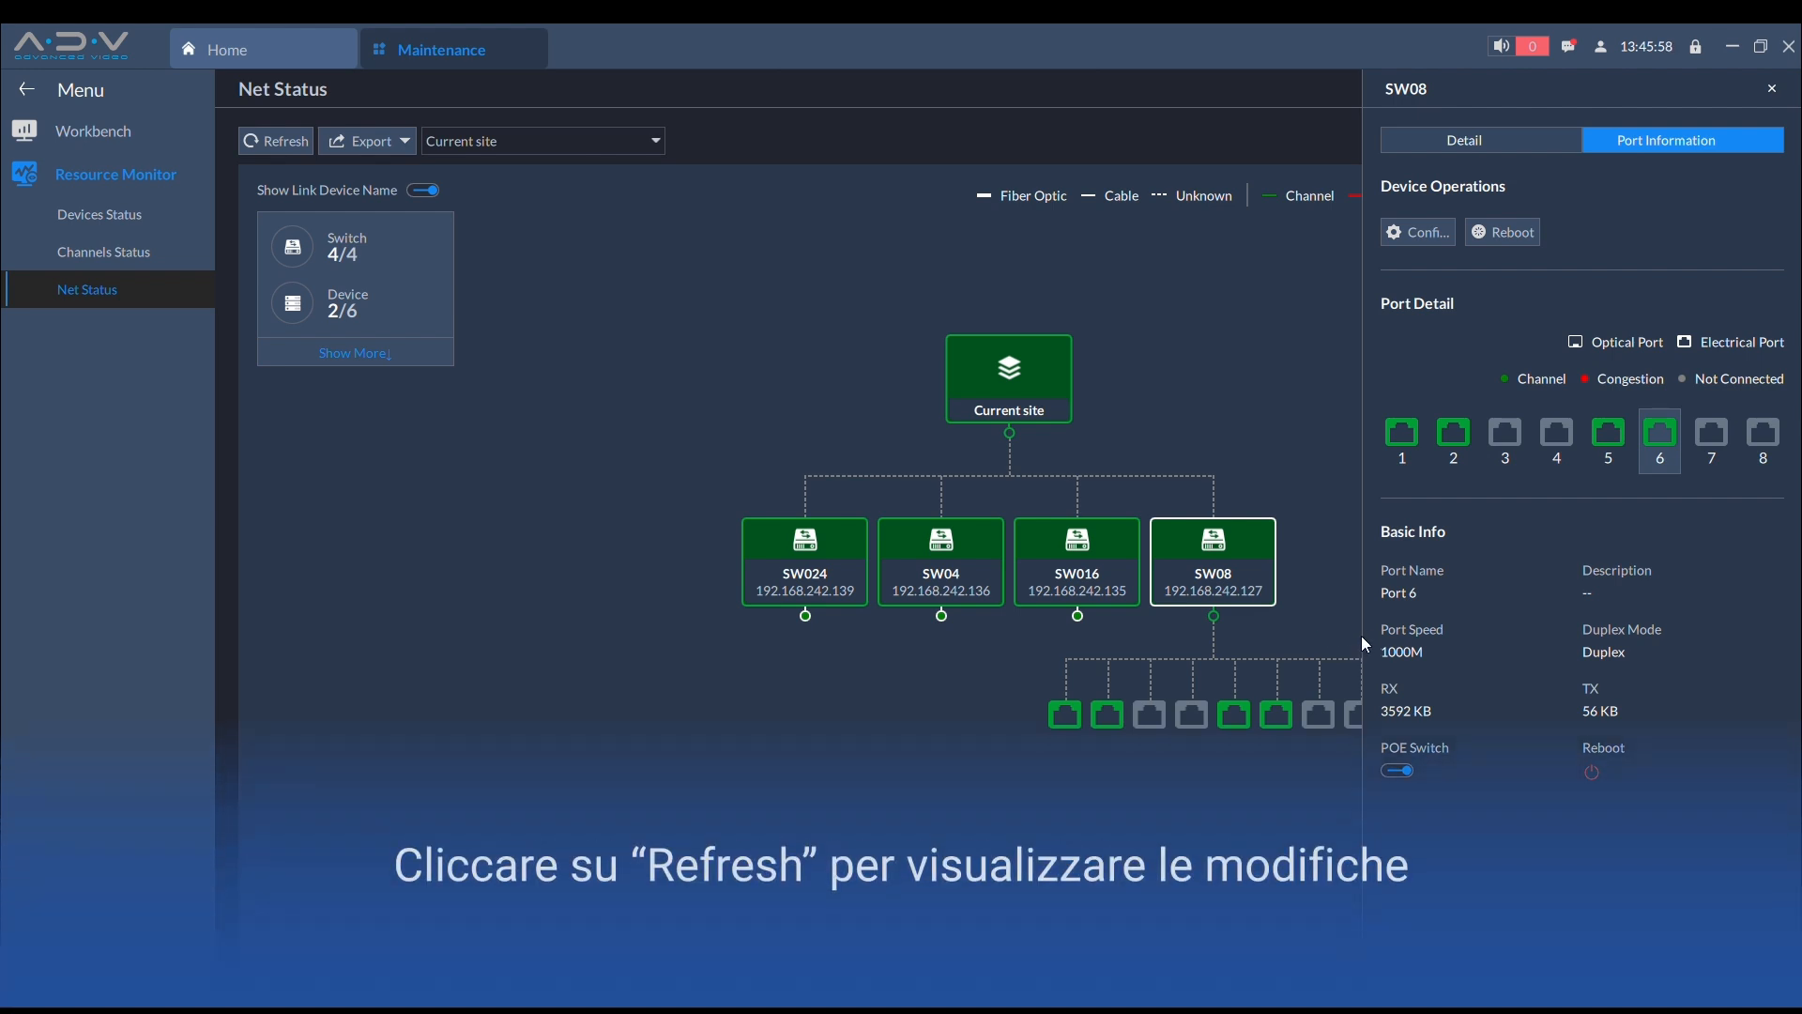
click(274, 141)
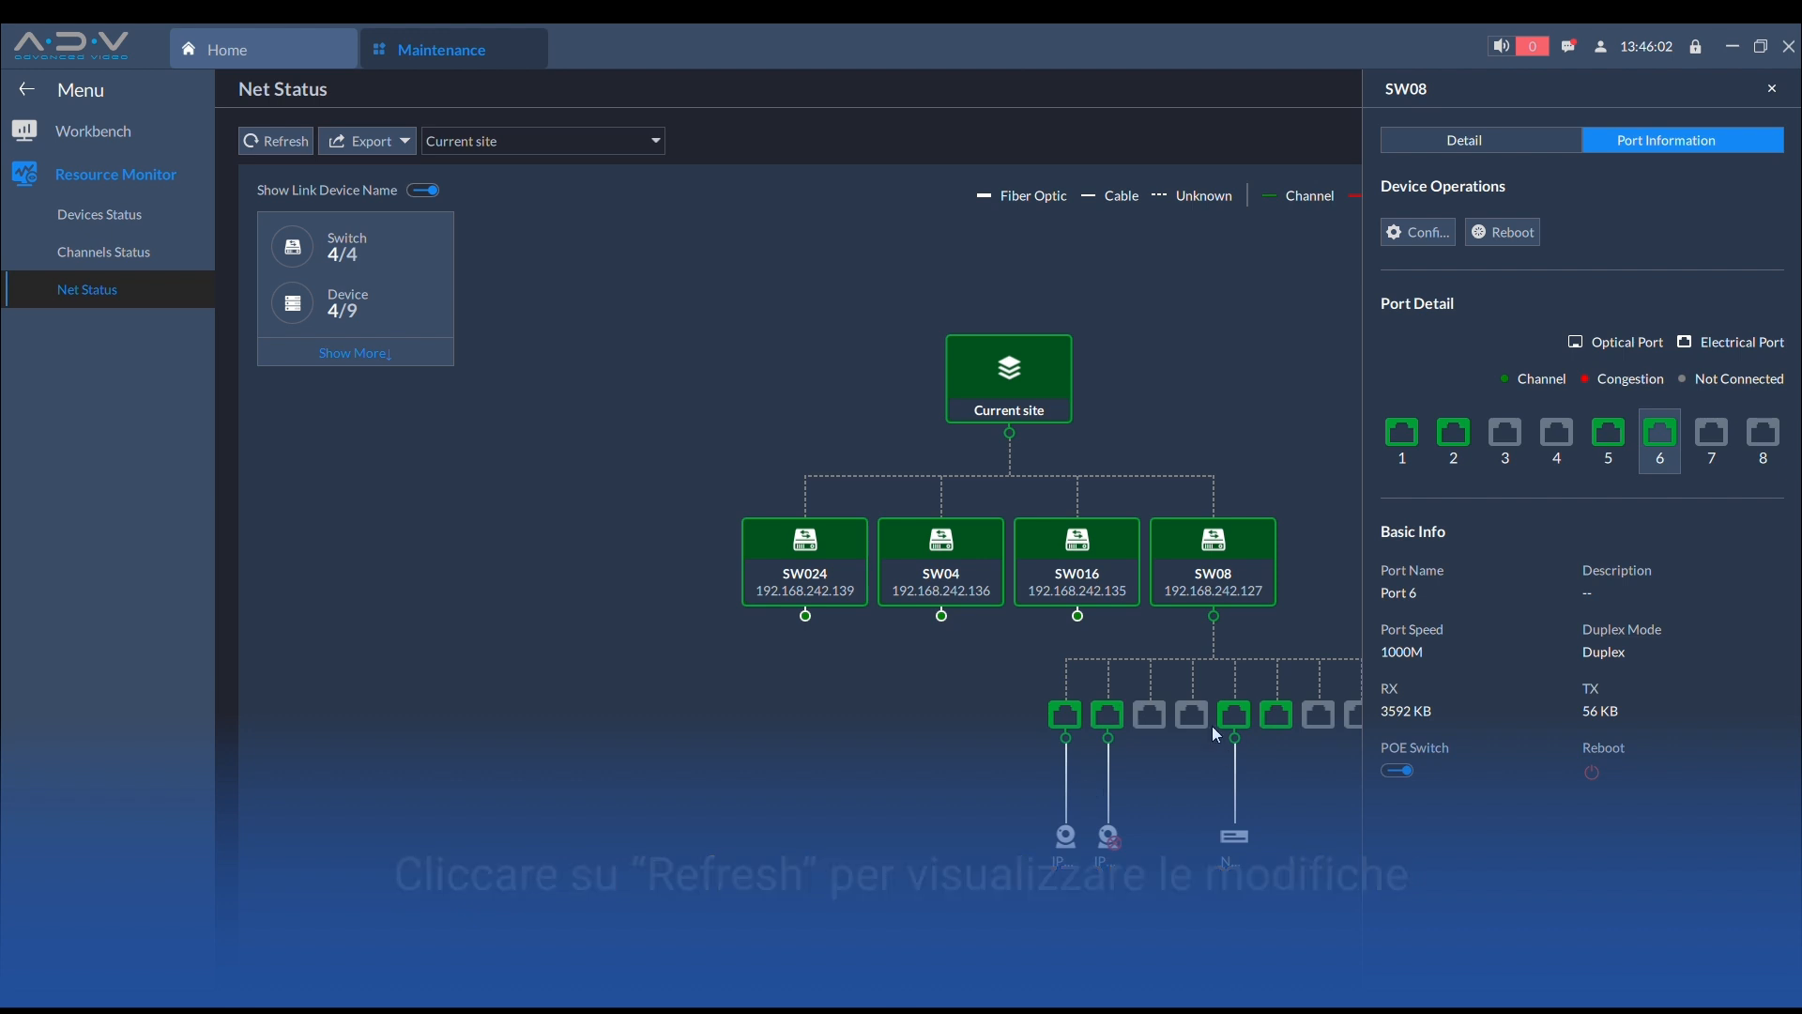
click(1771, 90)
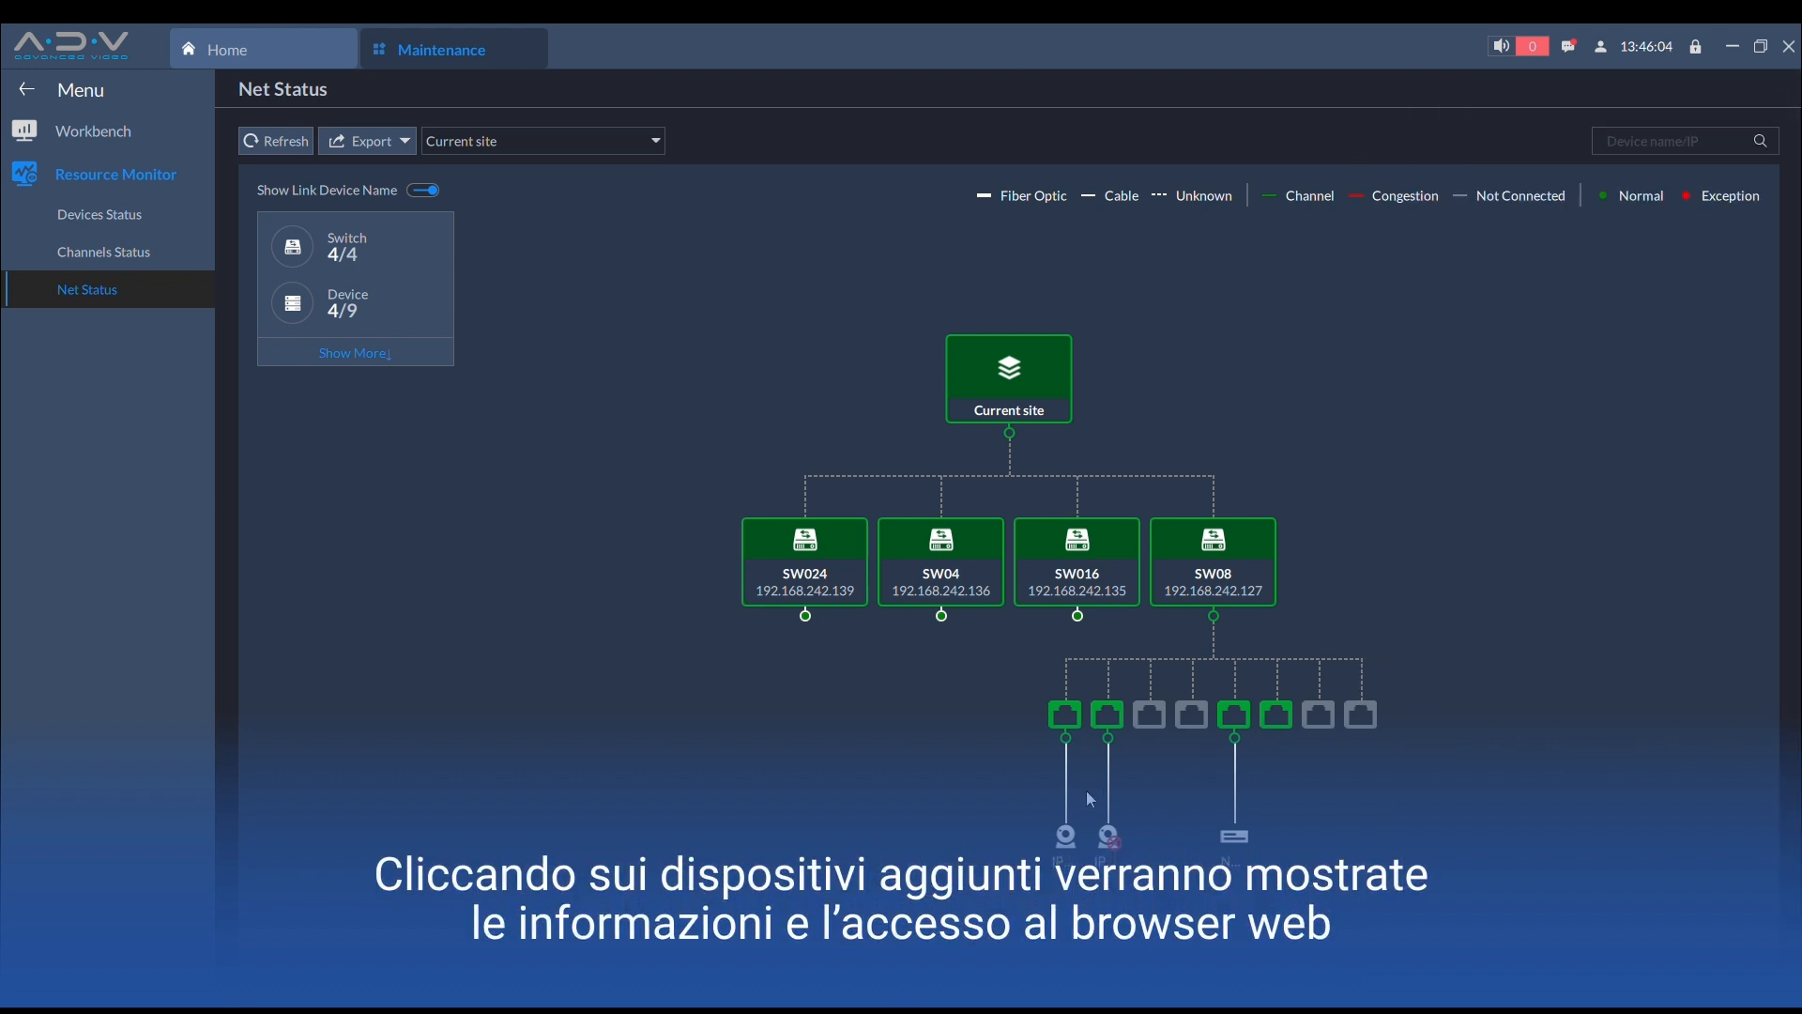
Open the details of the camera connected to SW08's port 1 and launch its web interface in the browser.
mouse_move(1067, 850)
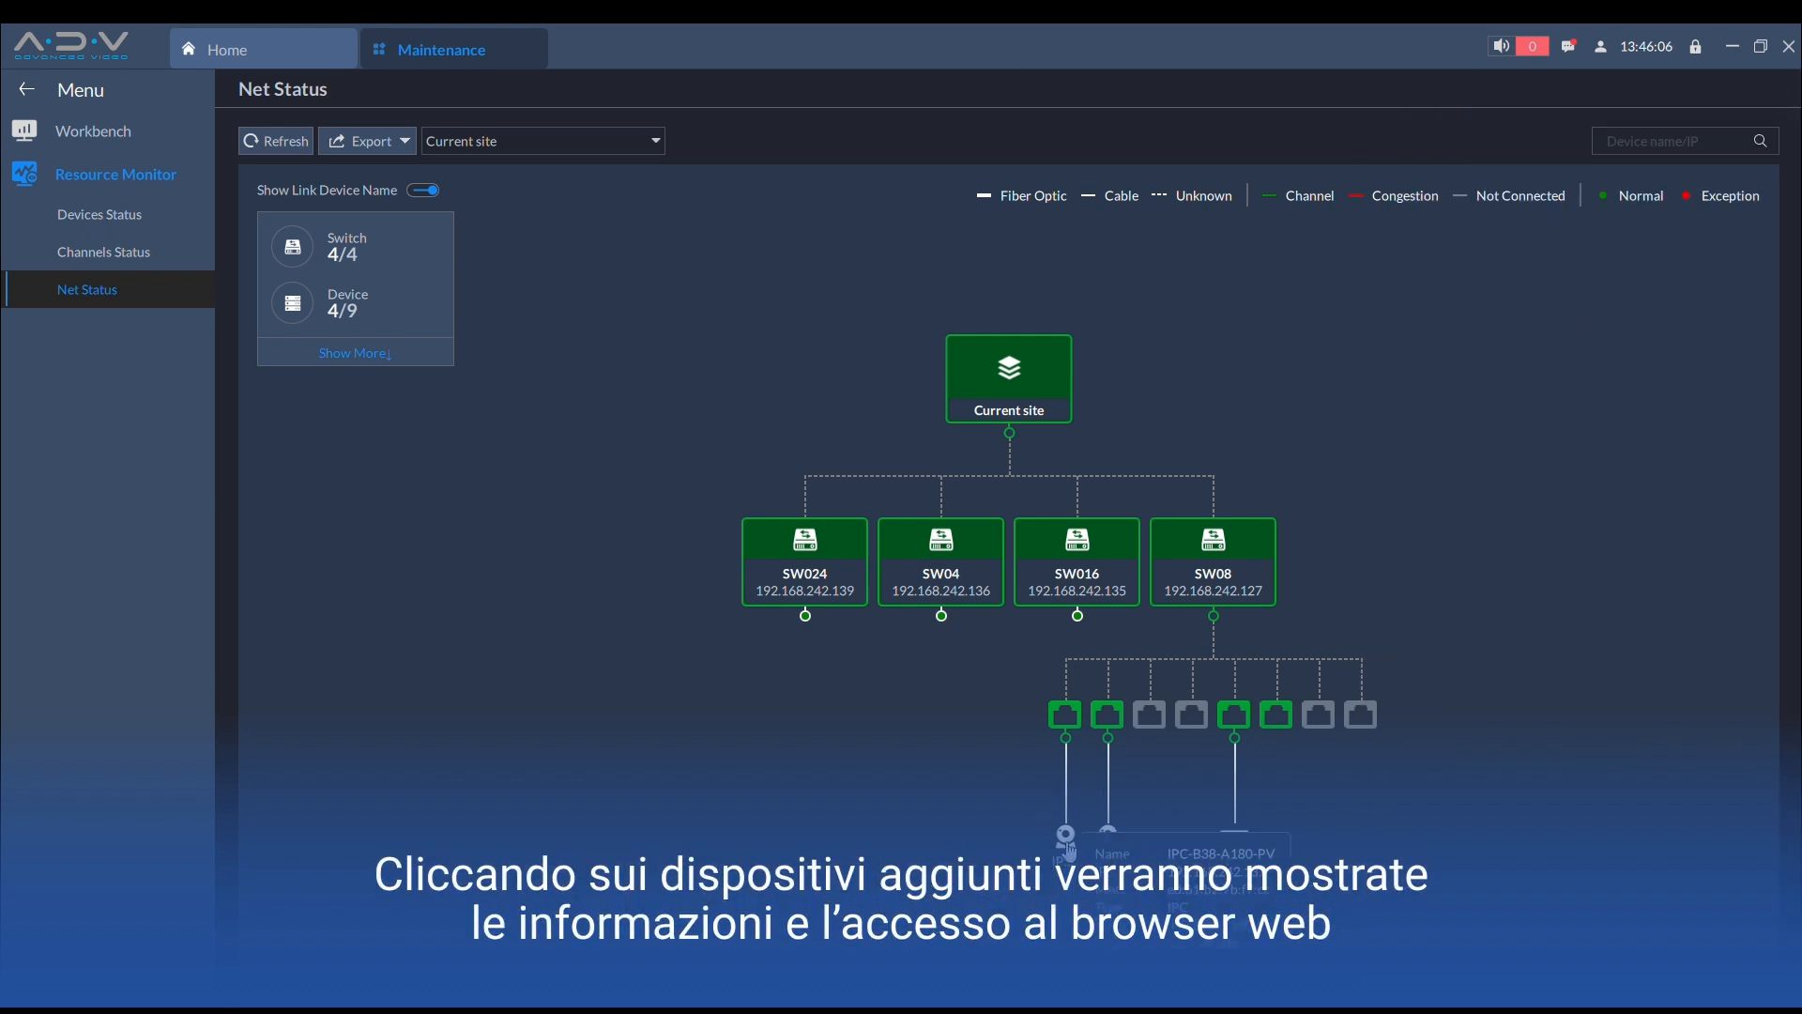
click(1067, 845)
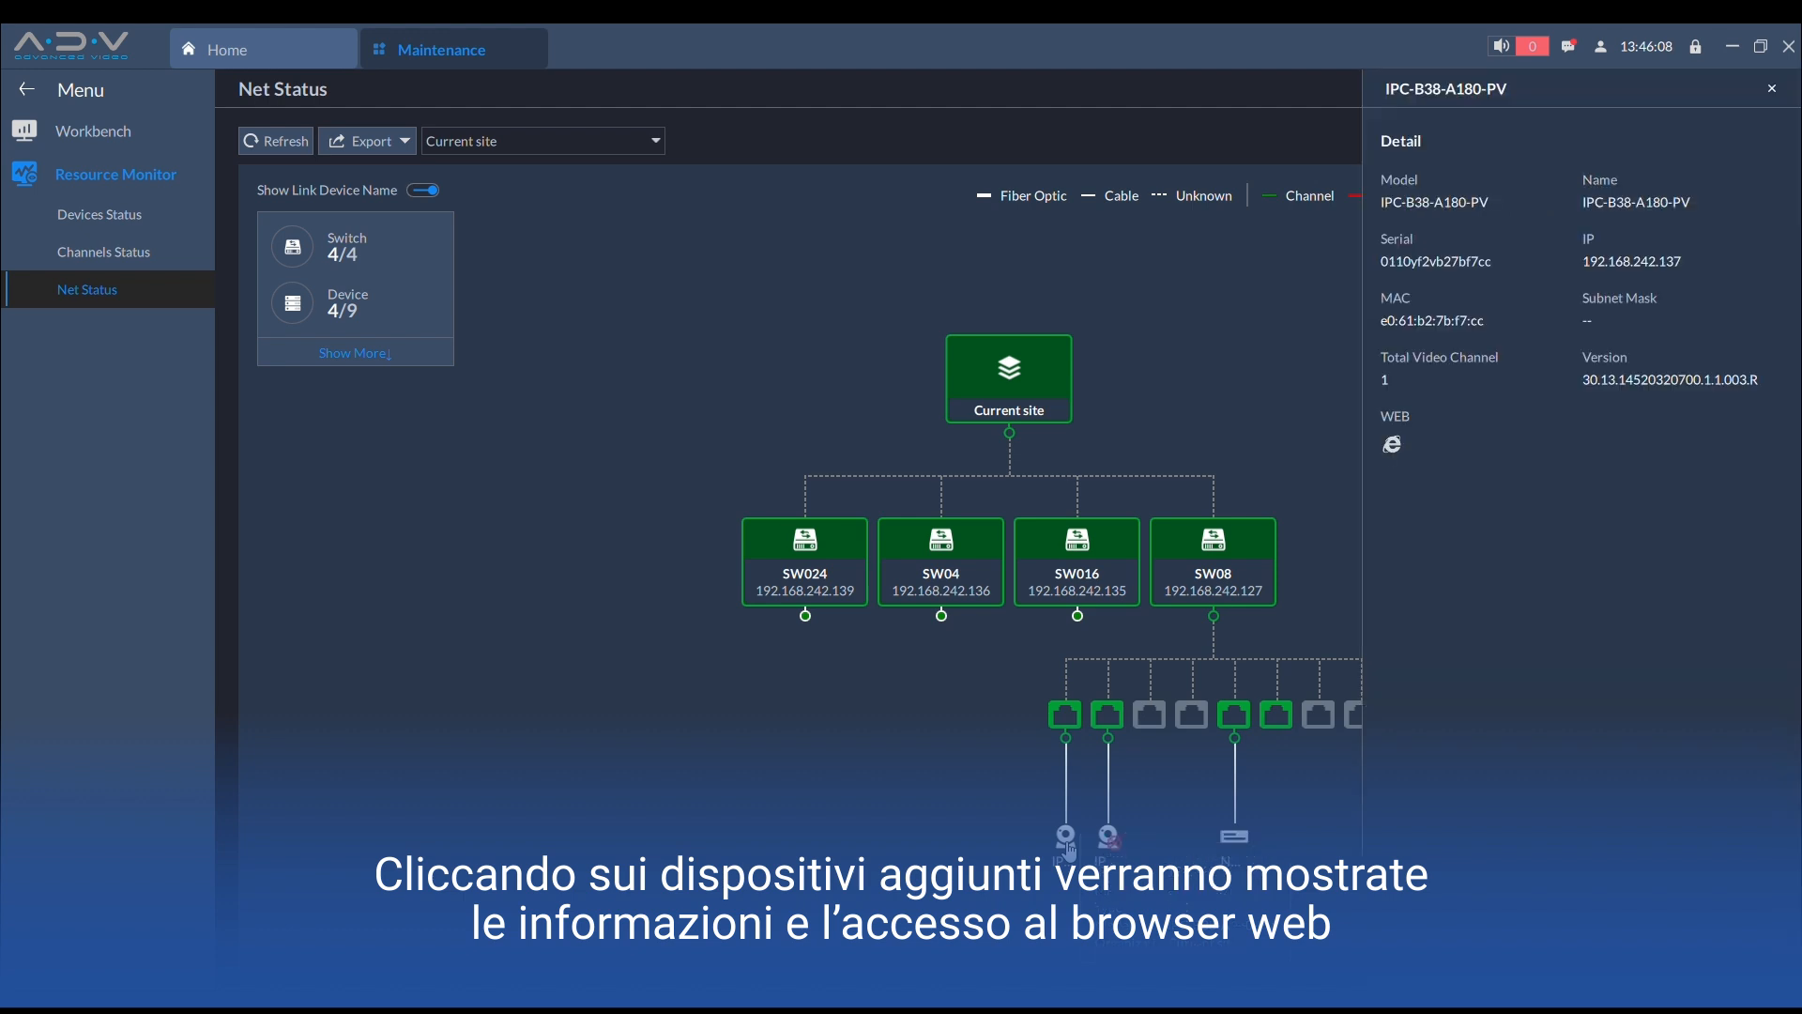
click(1391, 445)
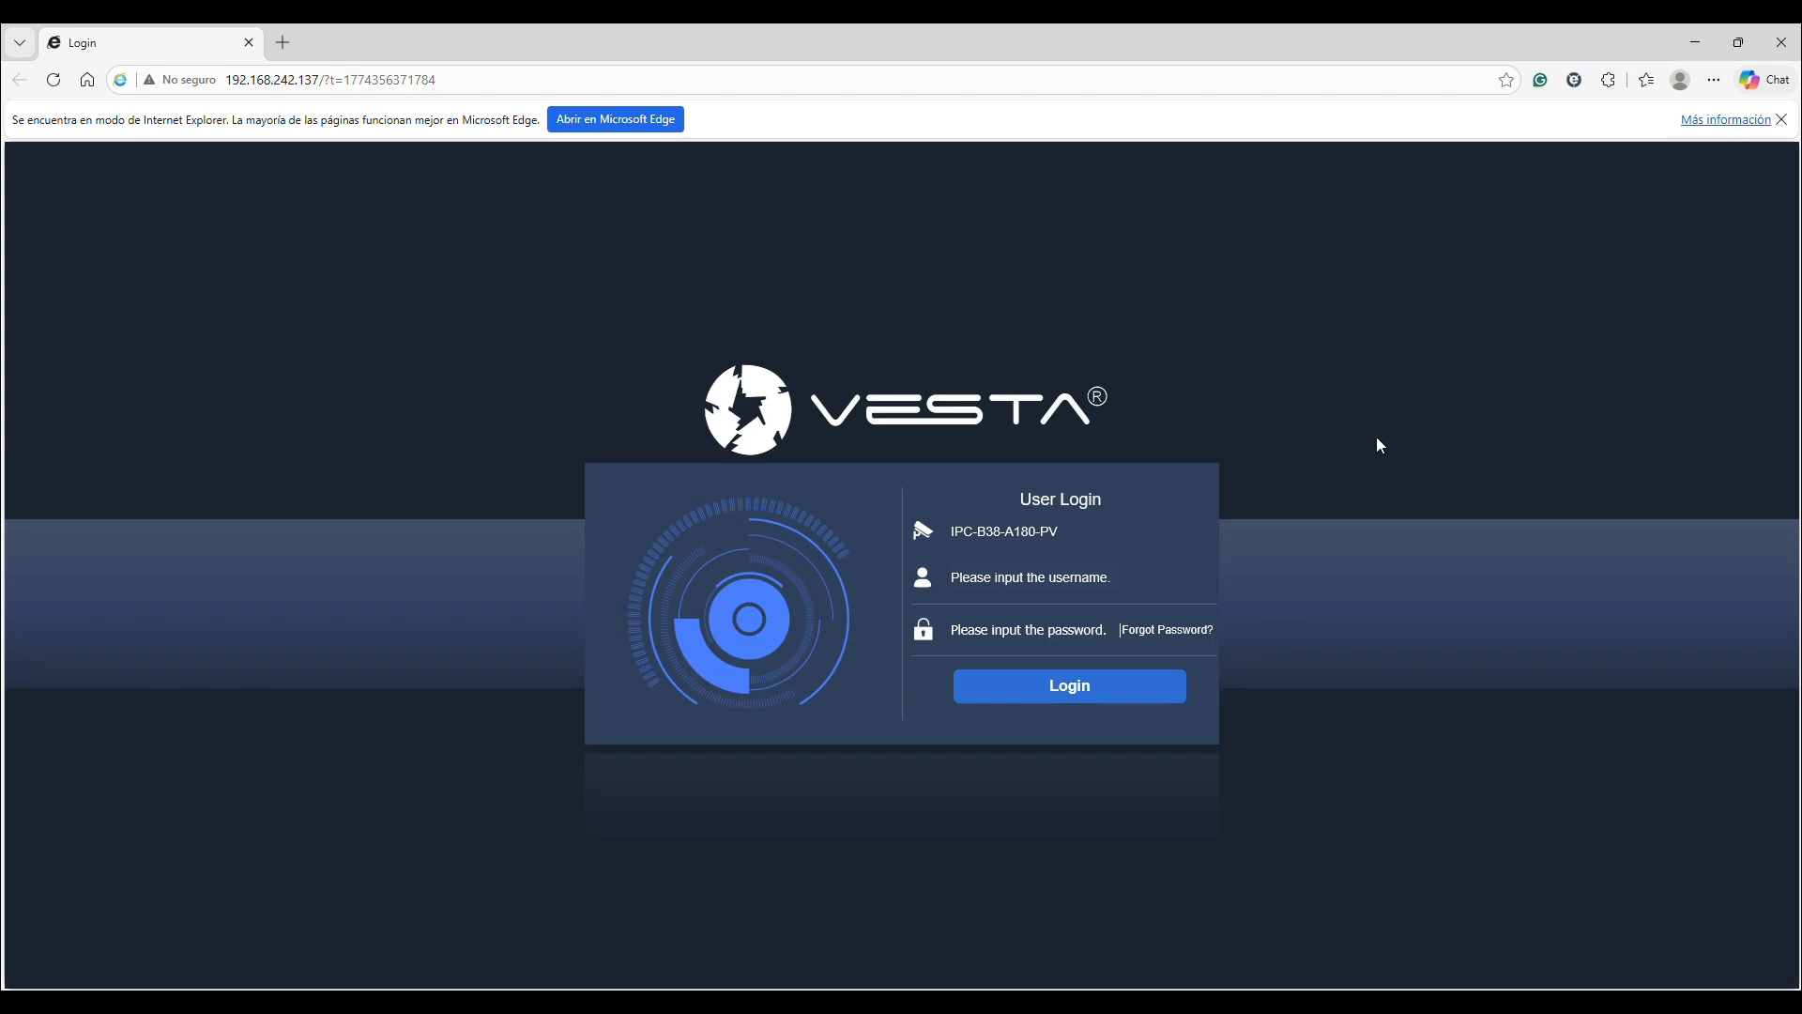
Enter the username admin and the account password in the login form of camera IPC-B38-A180-PV.
click(1036, 576)
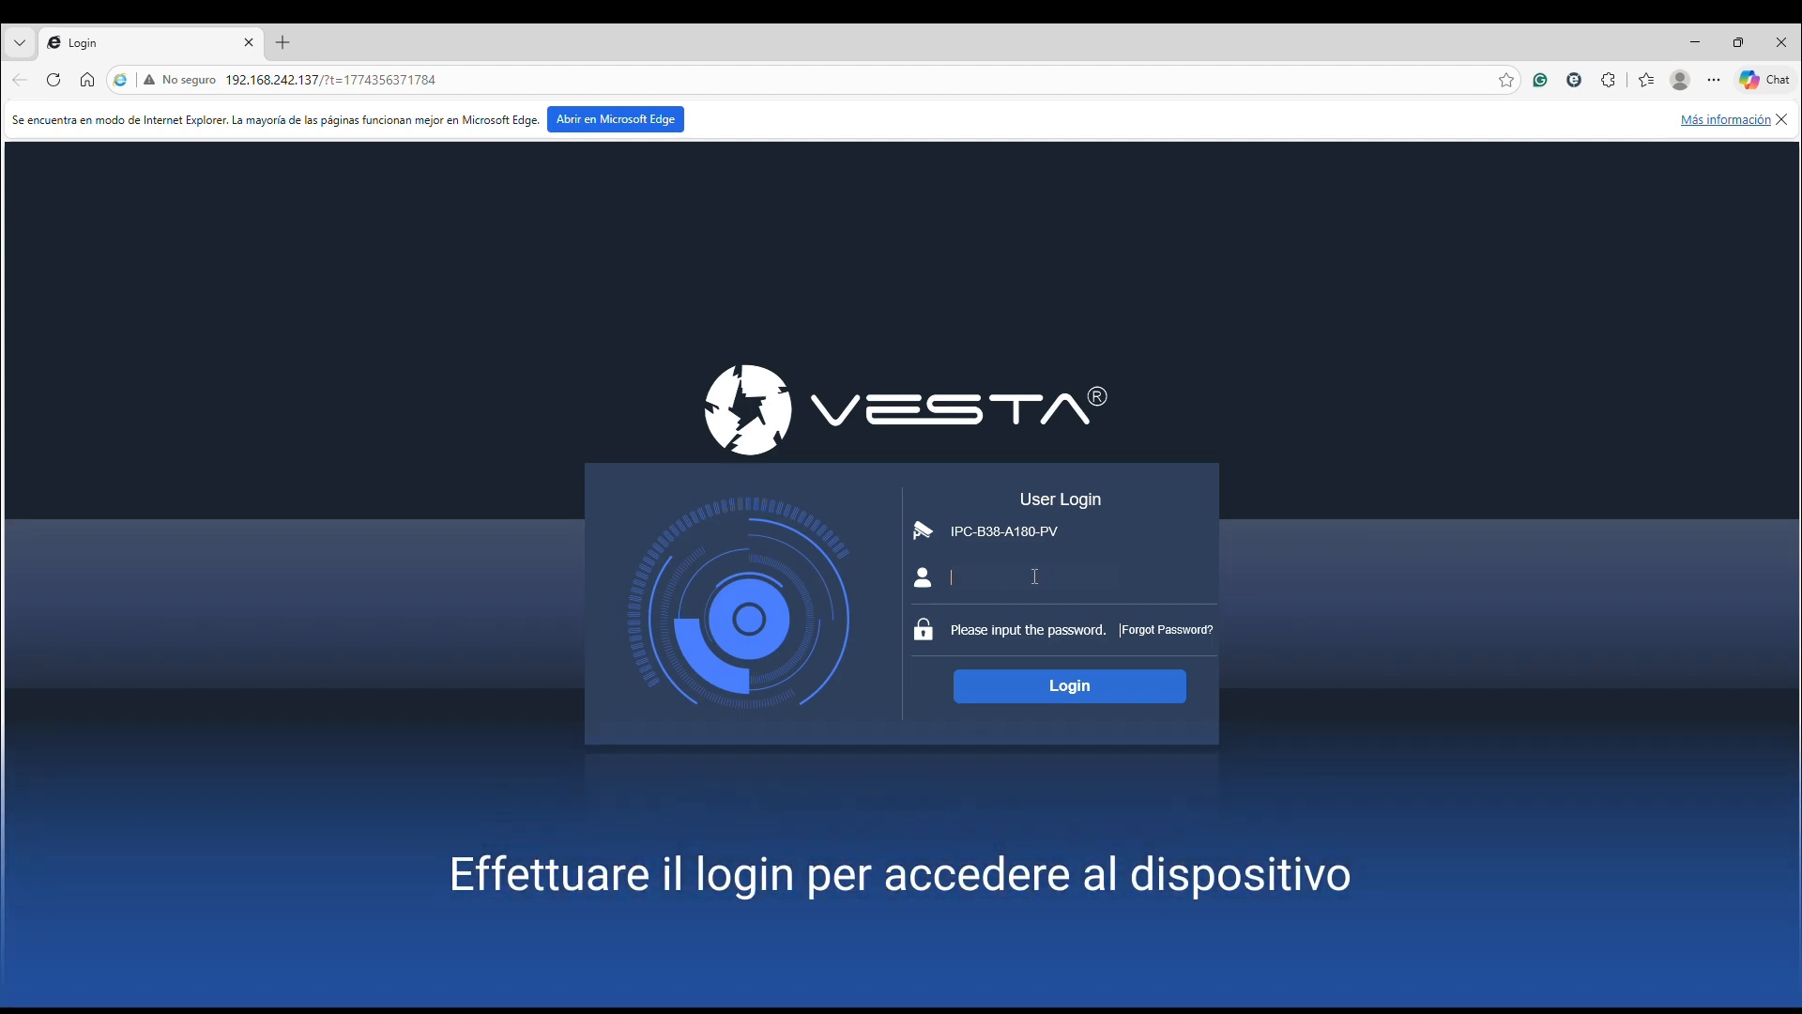
text(admin)
click(971, 637)
text(••••)
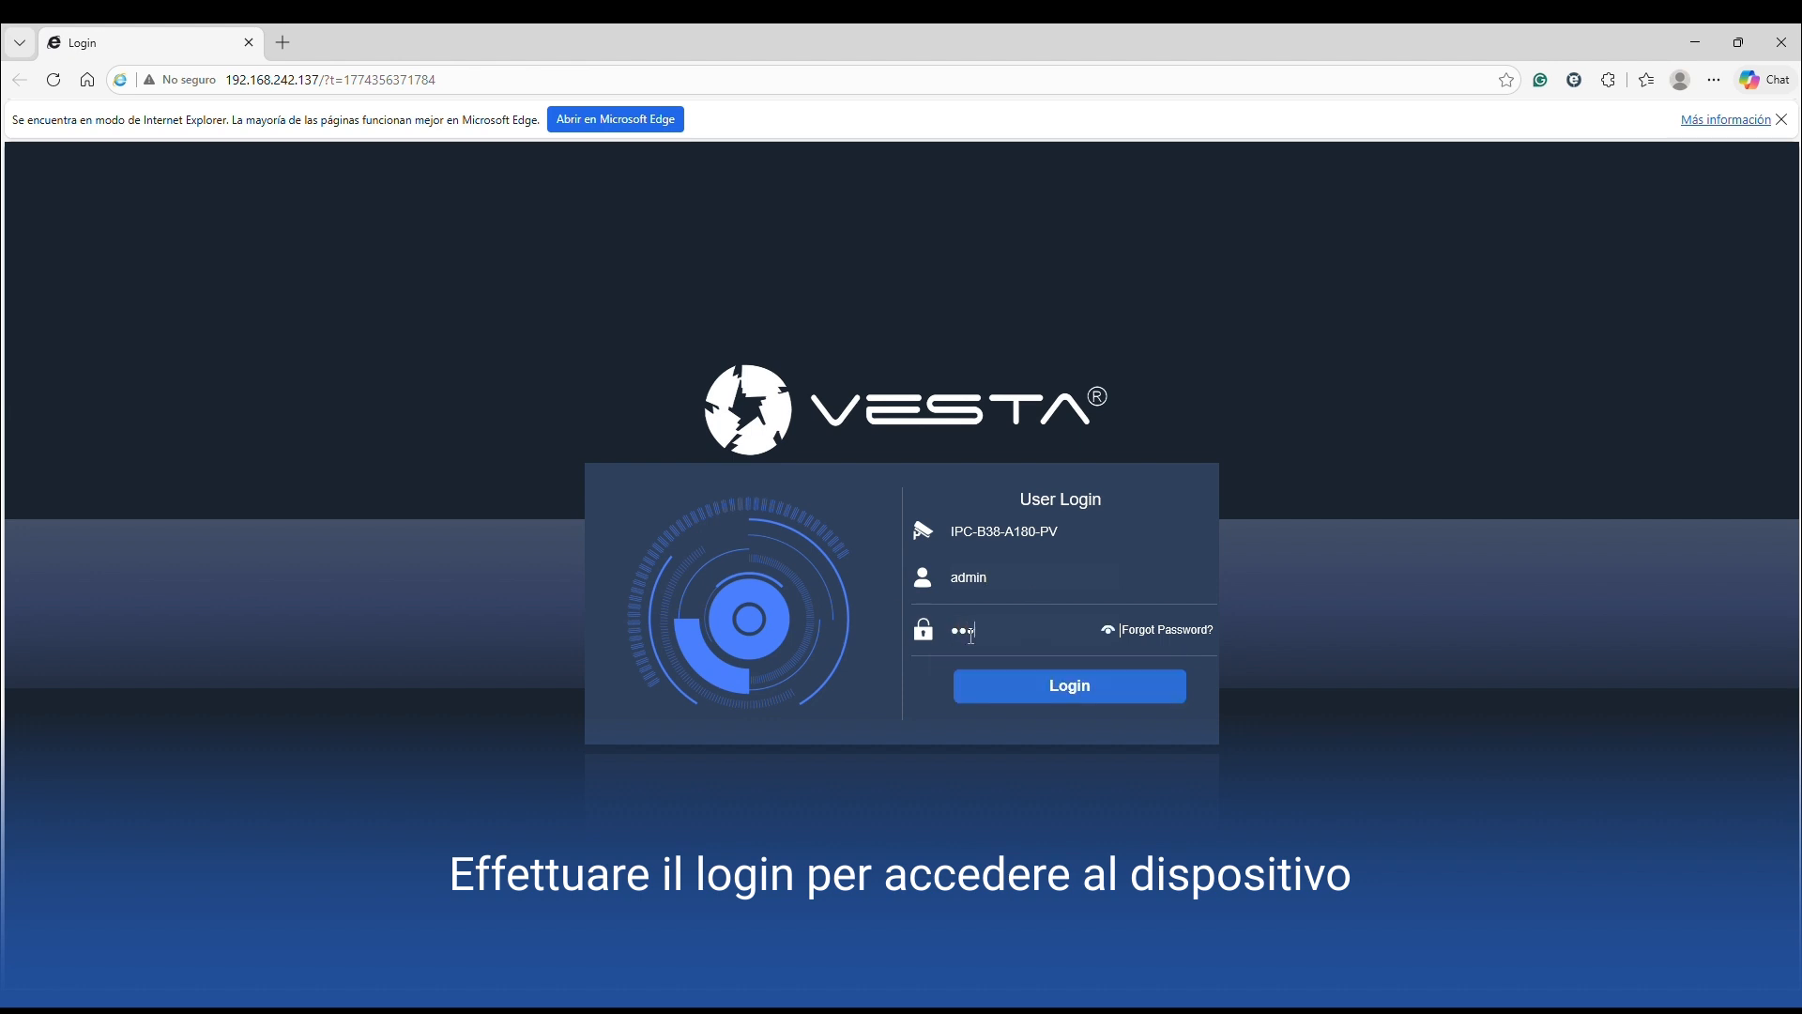
text(••••••••)
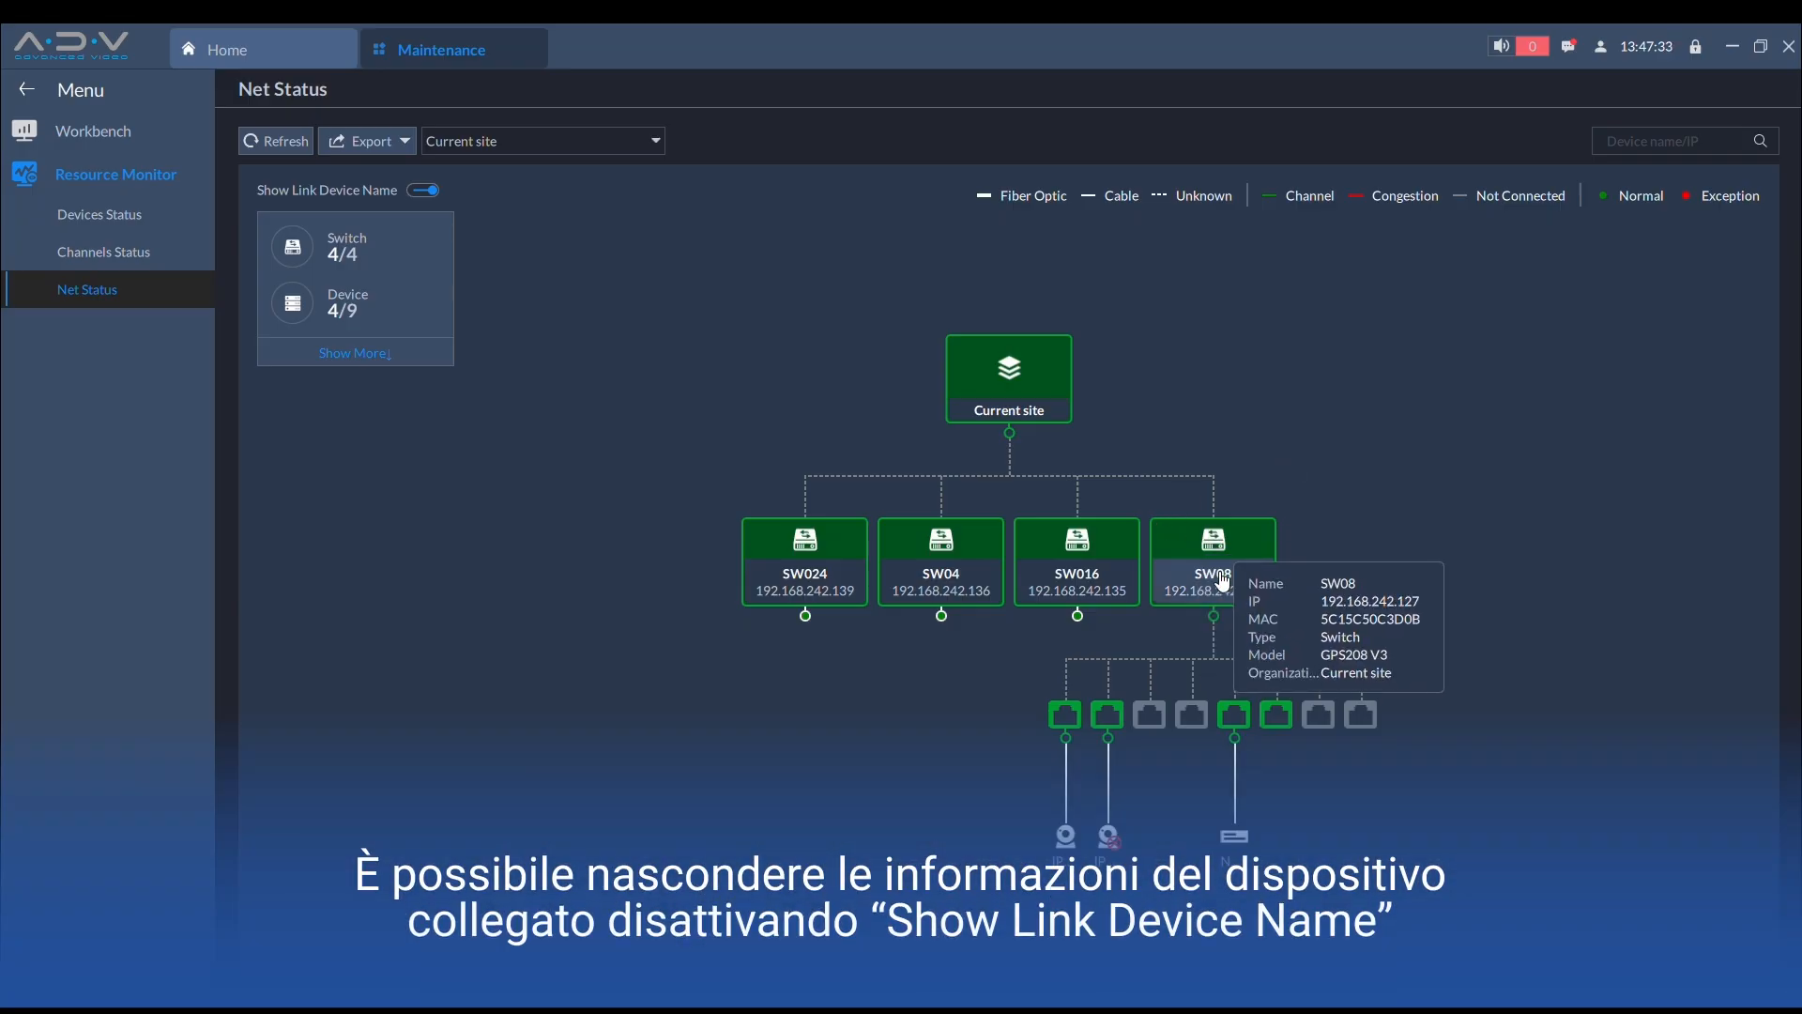
View SW08's details in Net Status, turn Show Link Device Name off and on again, and close the details.
click(1222, 580)
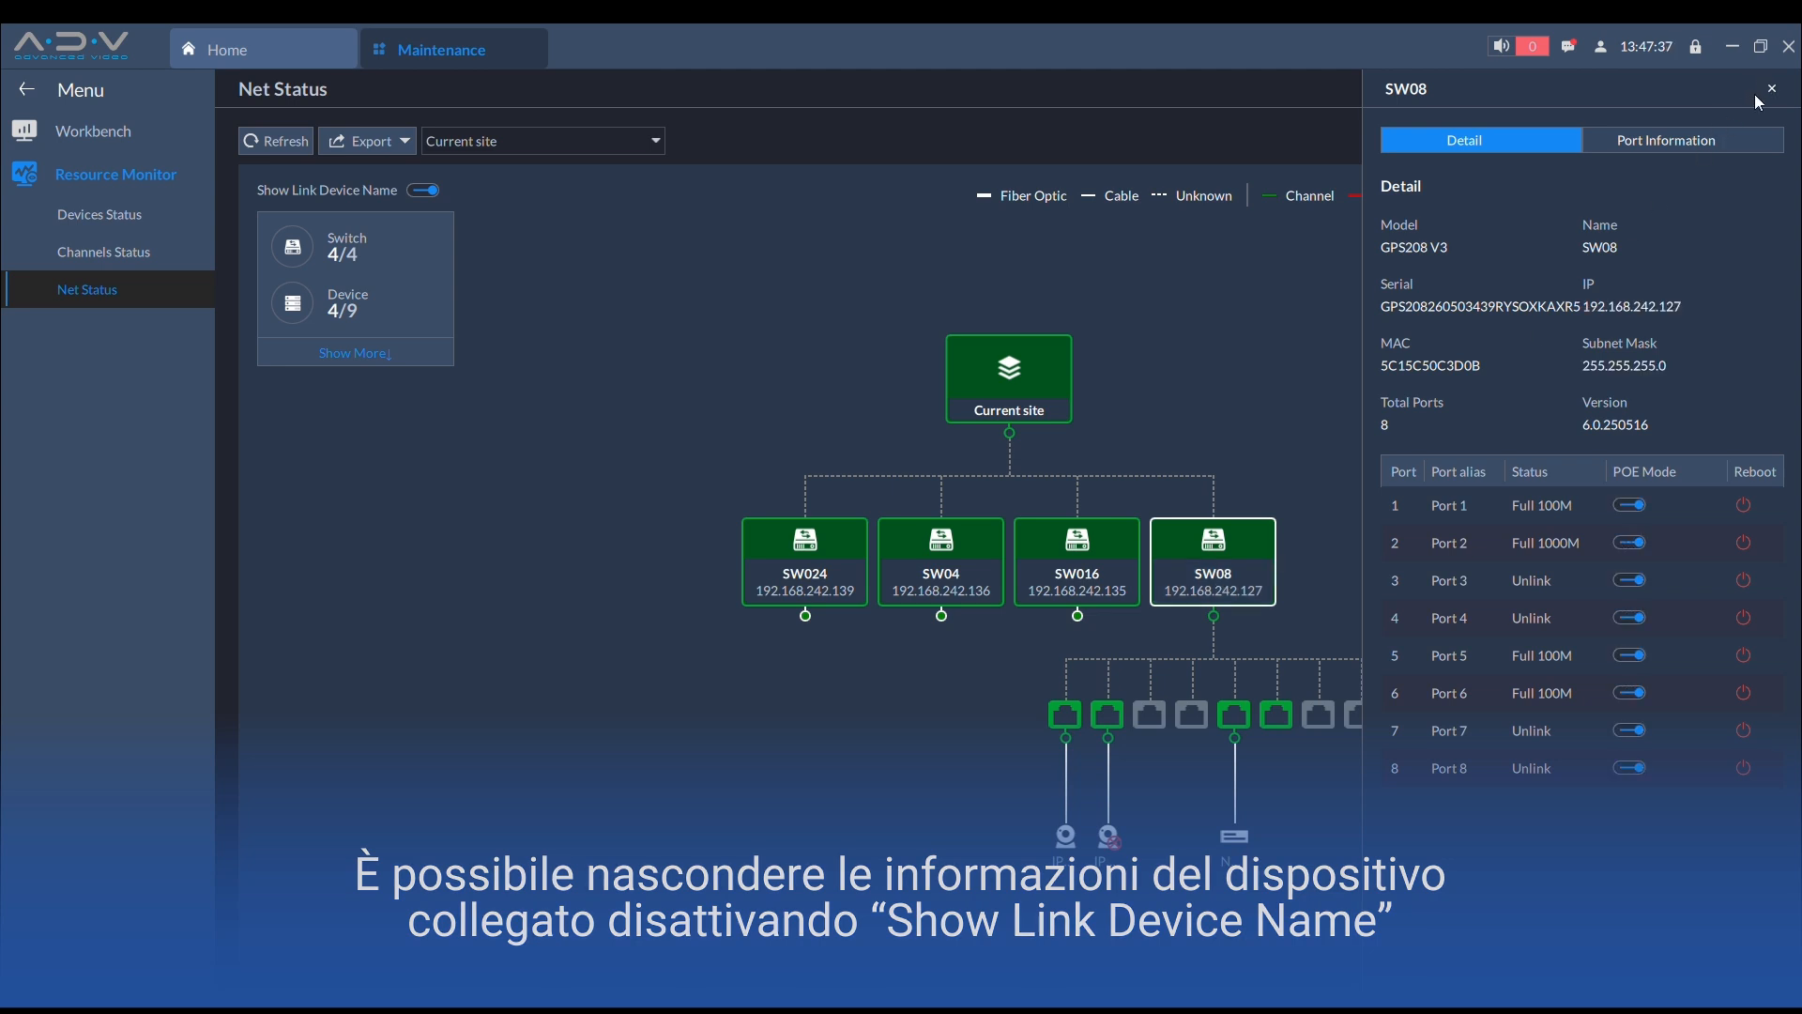
click(427, 192)
click(431, 191)
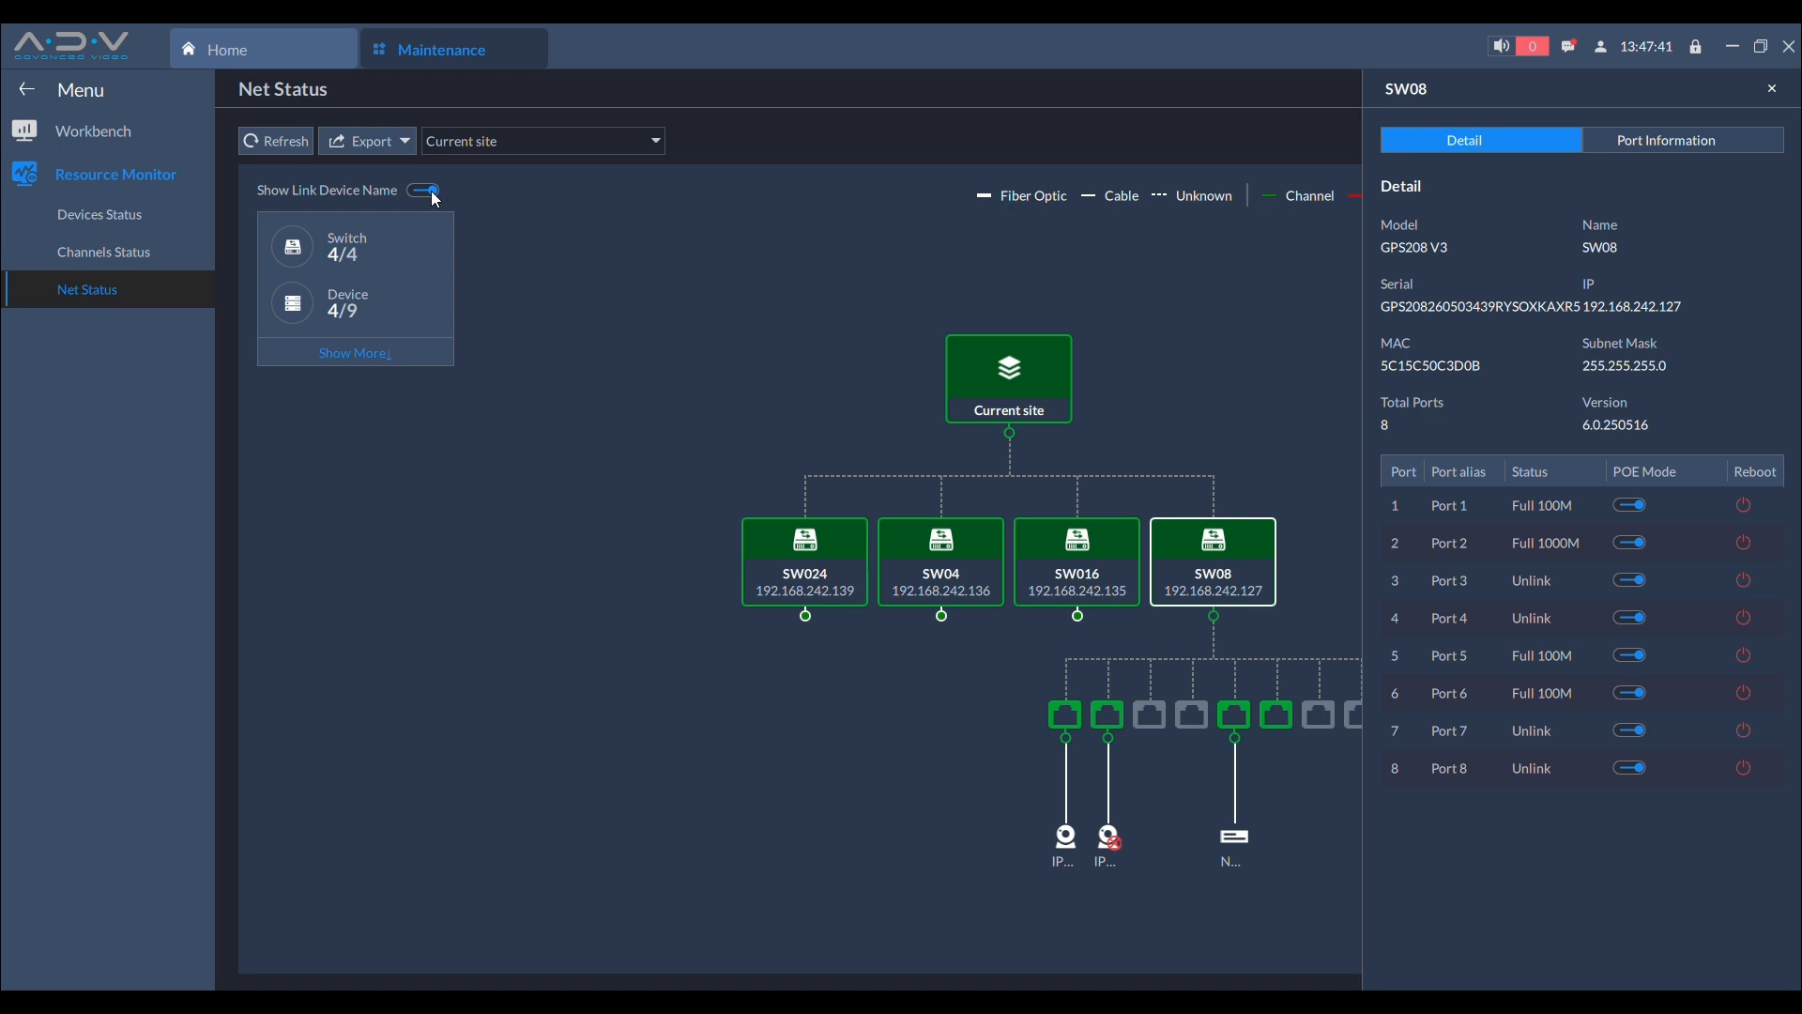
click(1772, 89)
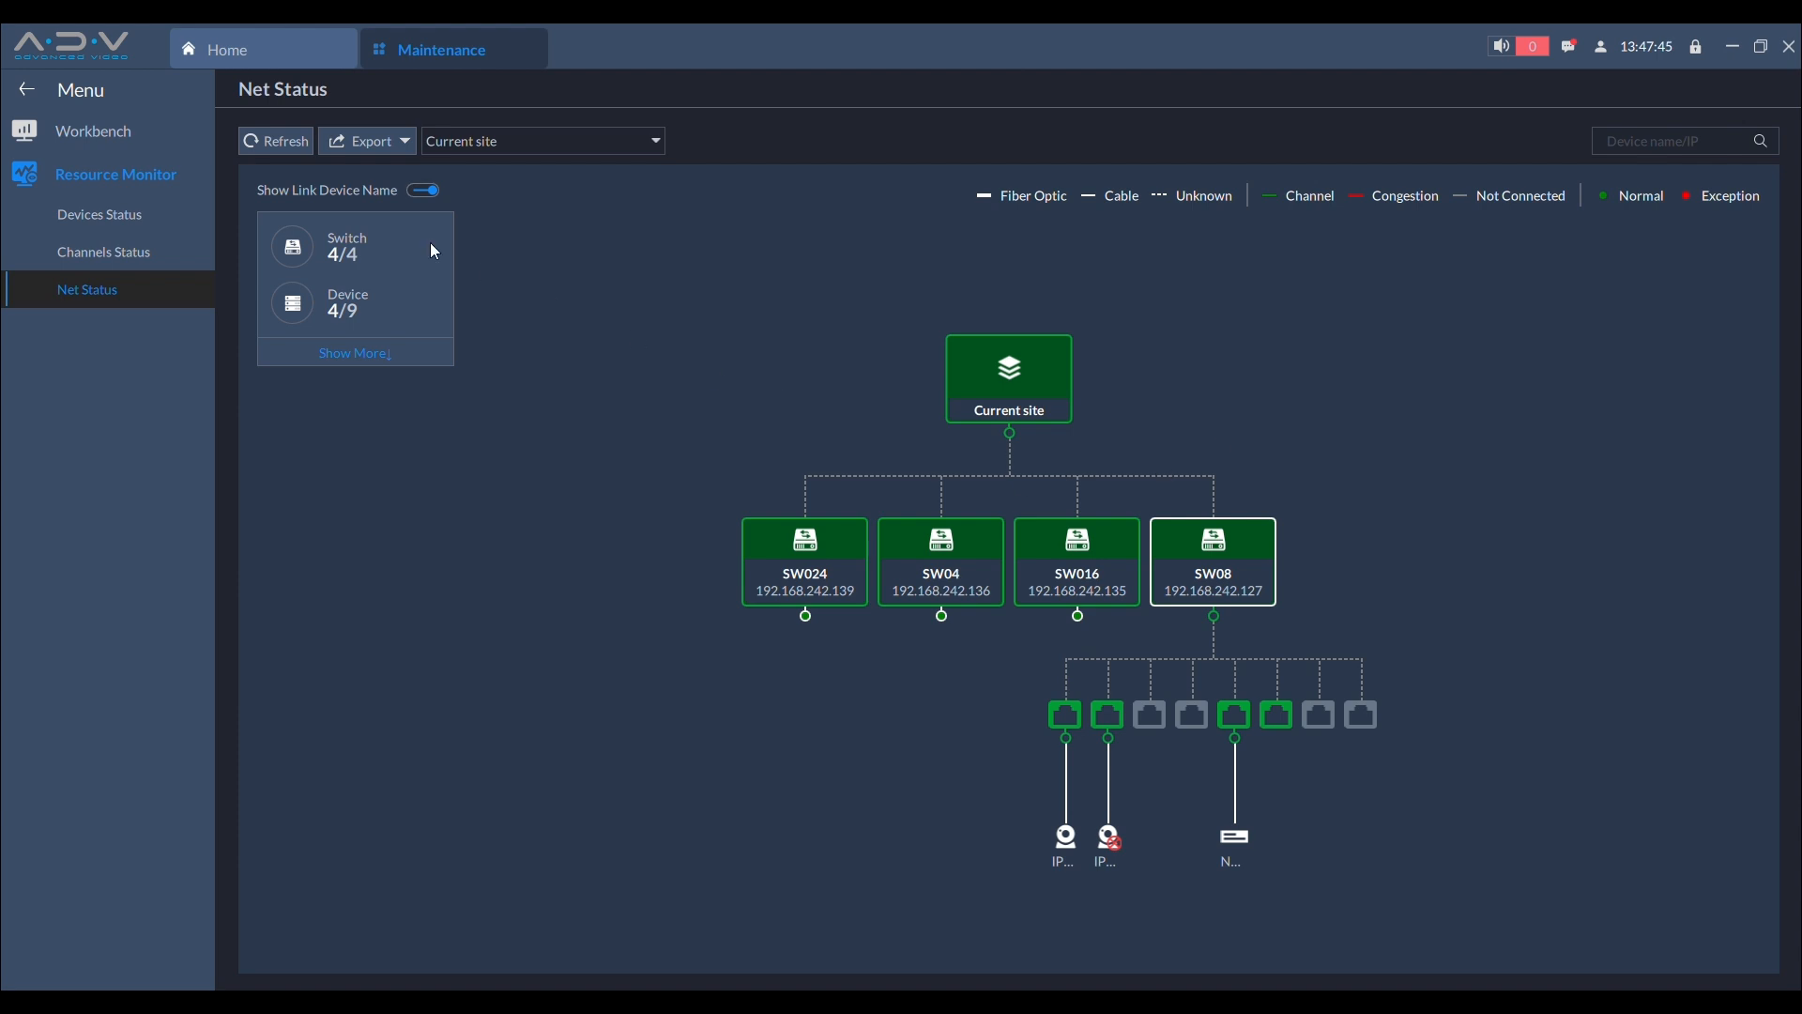